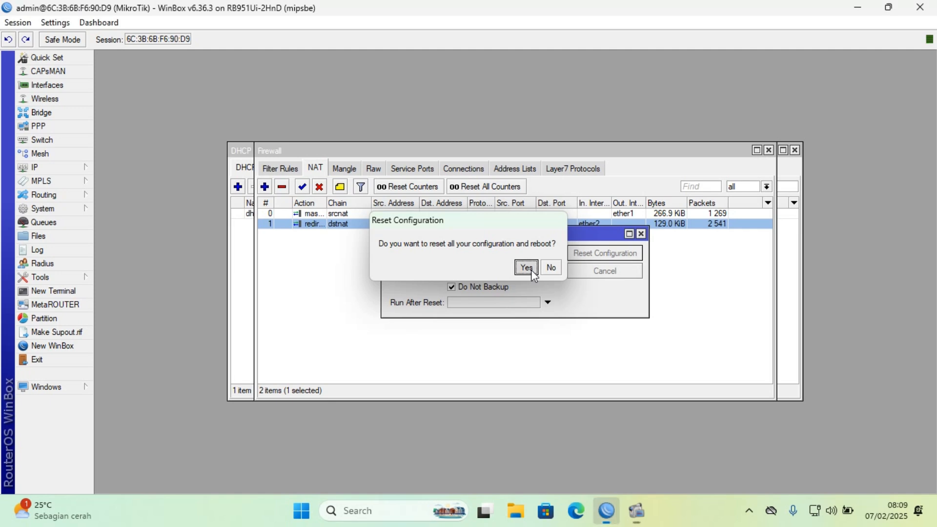
Confirm resetting all router configuration with a reboot, and cancel the automatic reconnection attempt.
click(533, 271)
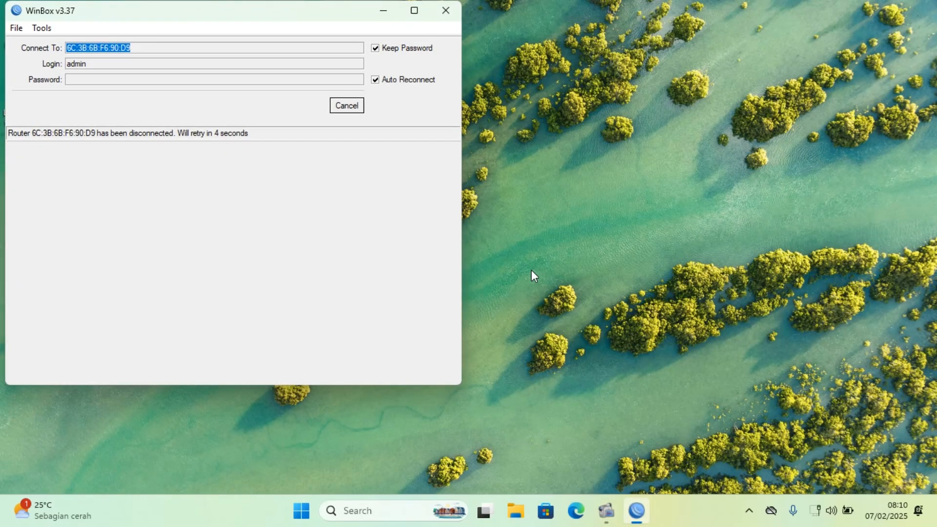
click(345, 106)
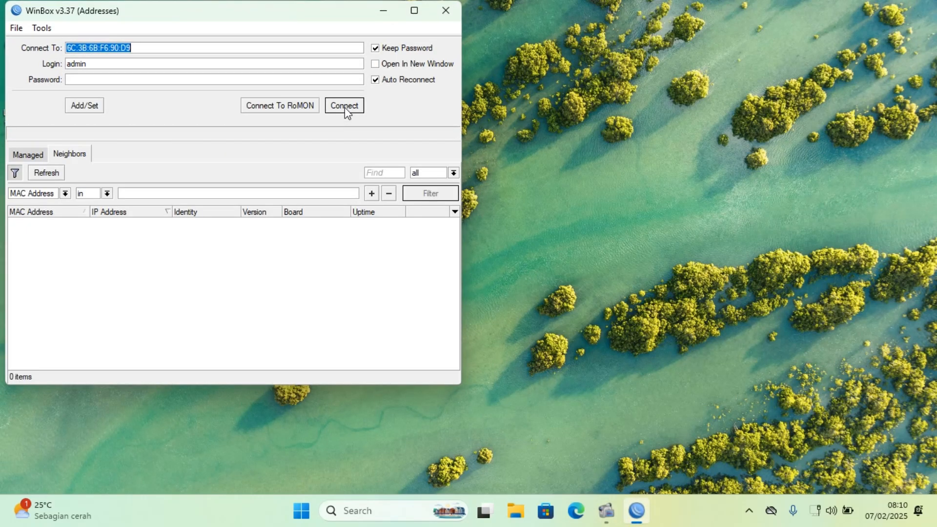
Refresh the neighbor list and connect to the MikroTik RB951Ui-2HnD by its MAC address, cancelling and retrying the connection once.
click(52, 176)
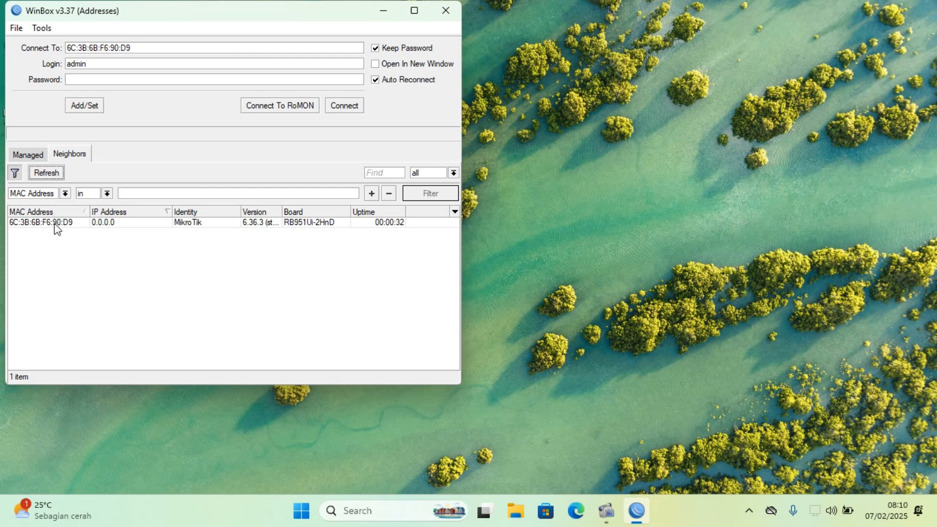
click(56, 224)
click(353, 108)
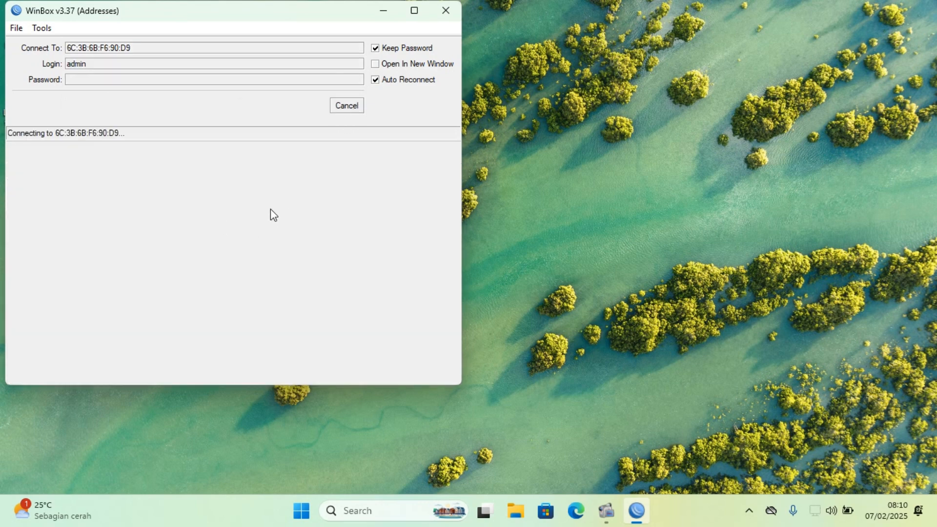
click(347, 106)
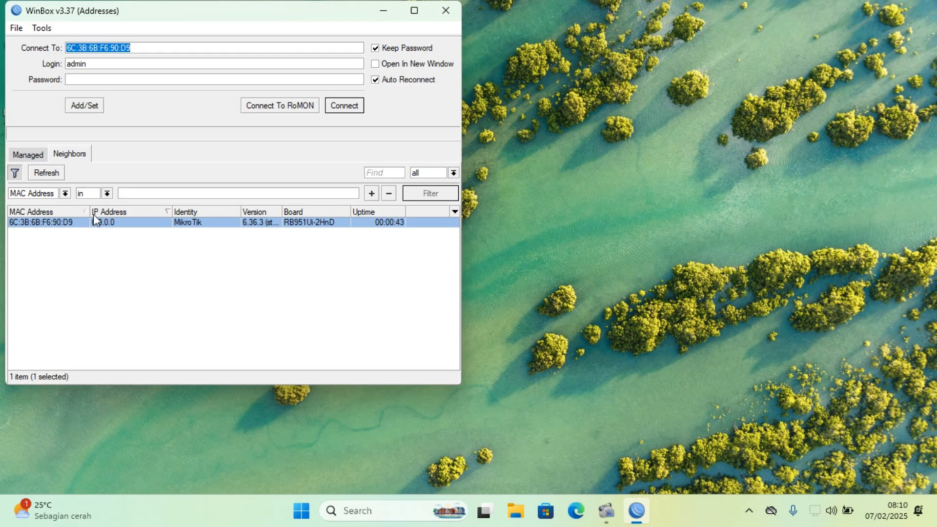
click(81, 221)
click(342, 104)
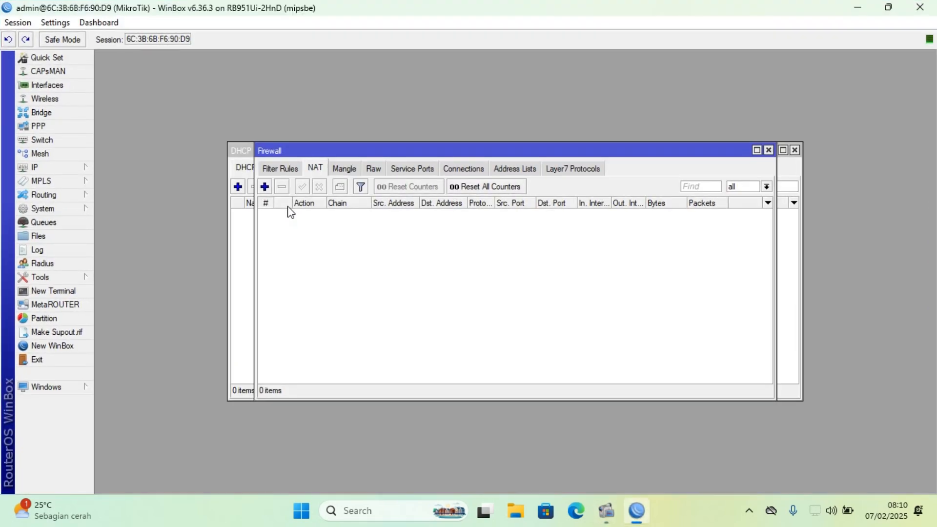
Close the leftover Firewall and DHCP Server windows and check the router's interface list.
click(769, 151)
click(795, 152)
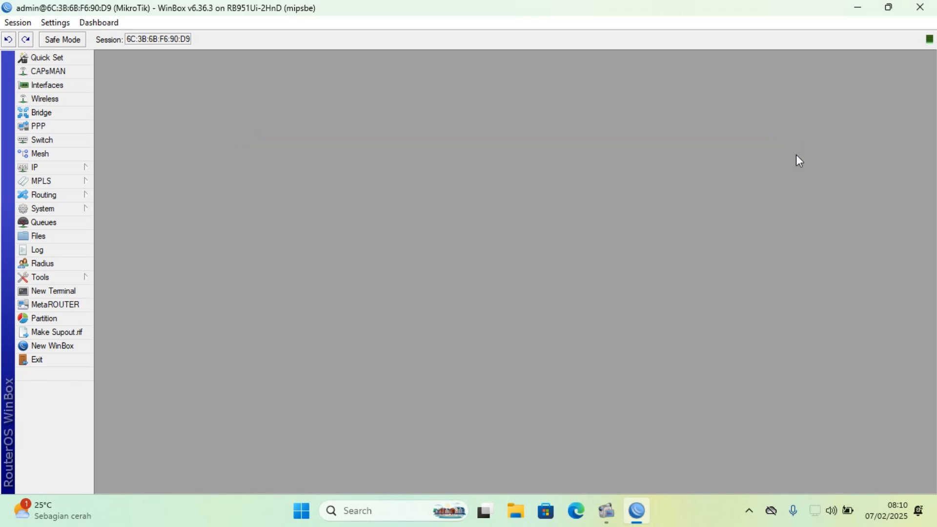
click(84, 168)
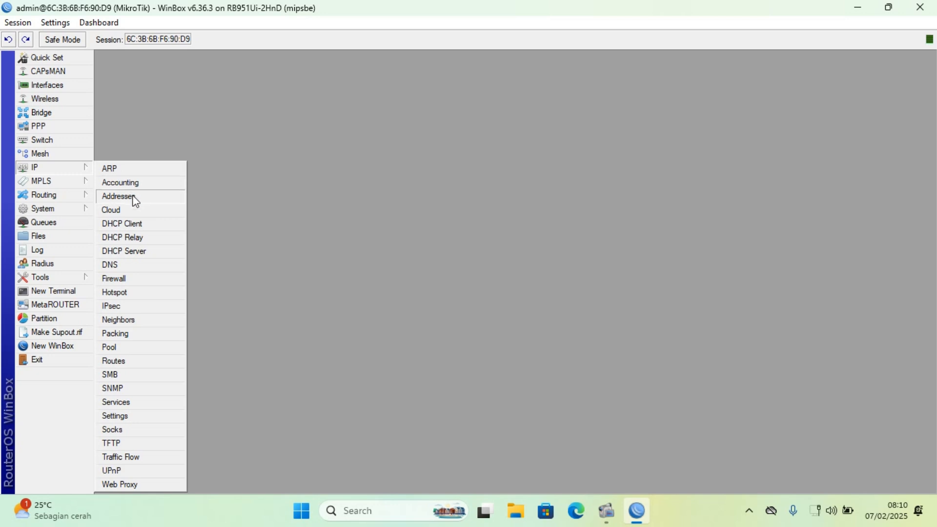
click(68, 89)
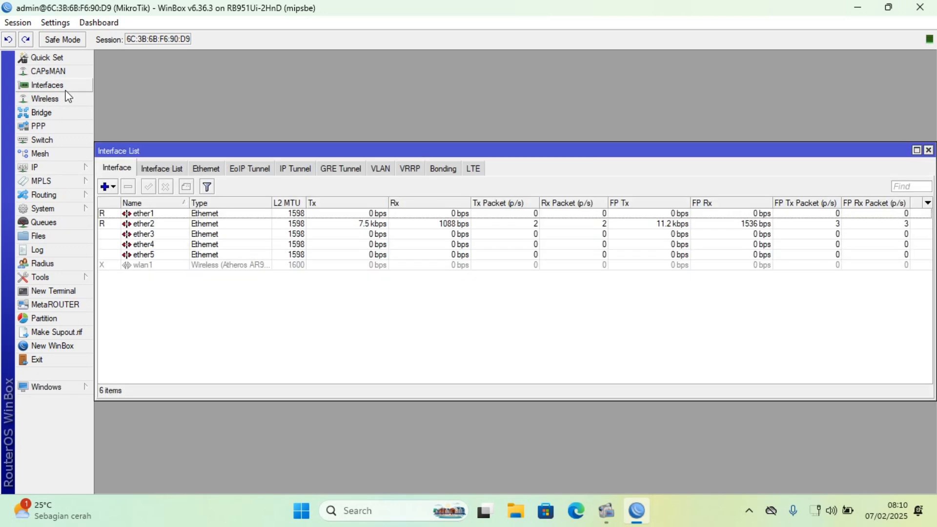
click(928, 151)
Add the IP address 192.200.20.2/24 to interface ether2.
click(66, 171)
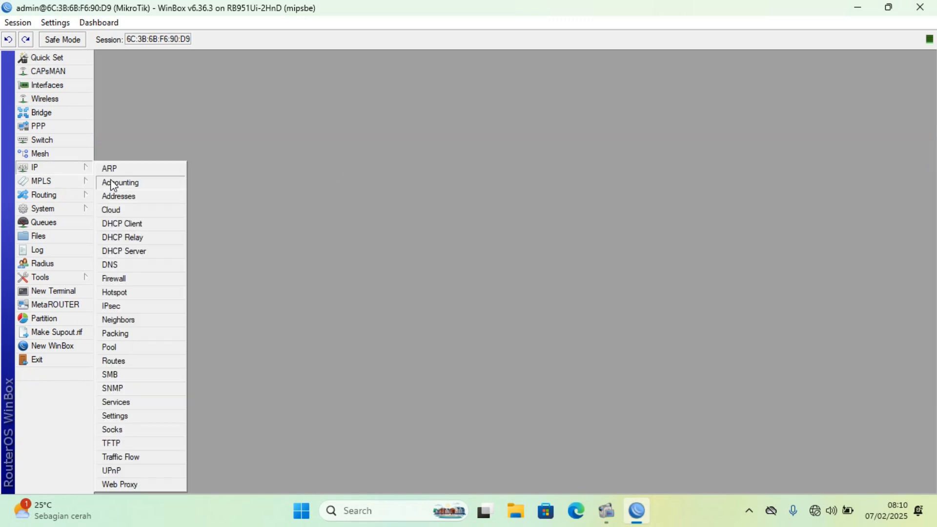
click(118, 196)
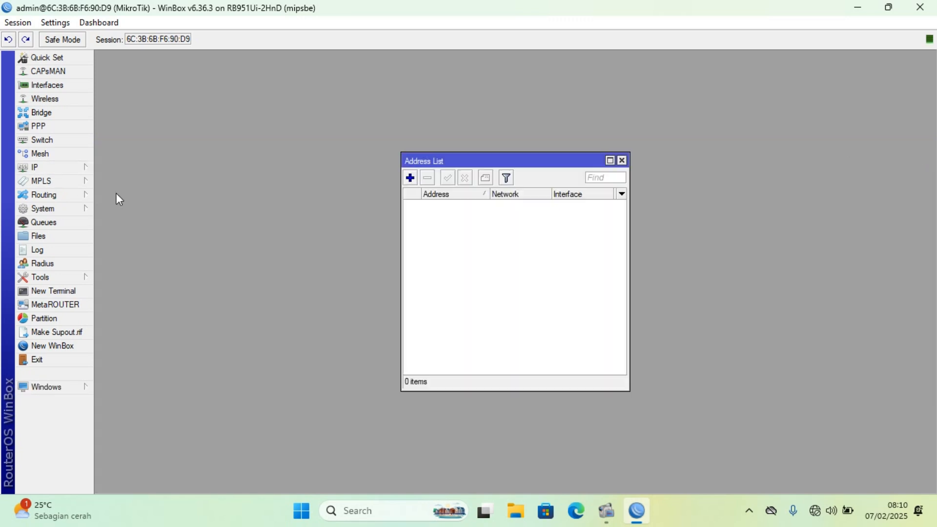
click(412, 179)
text(19)
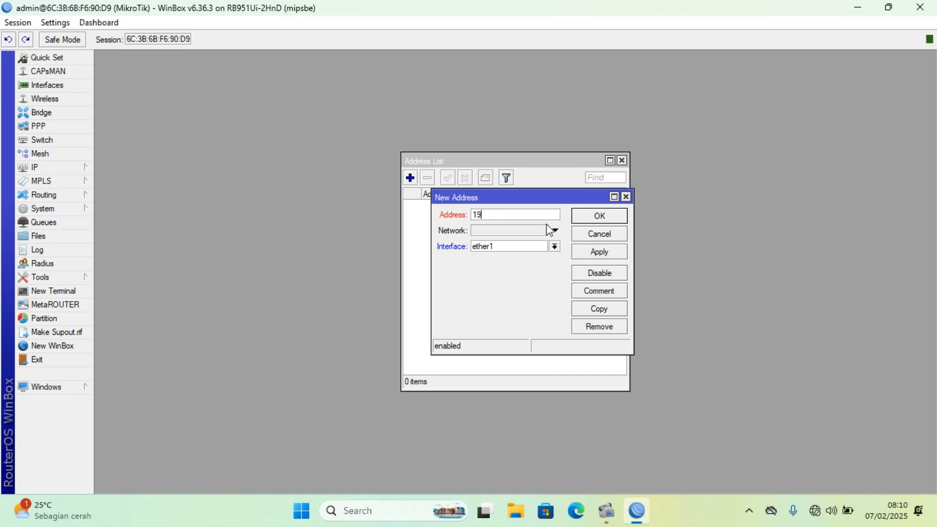
text(2.200.20.2/24)
click(554, 246)
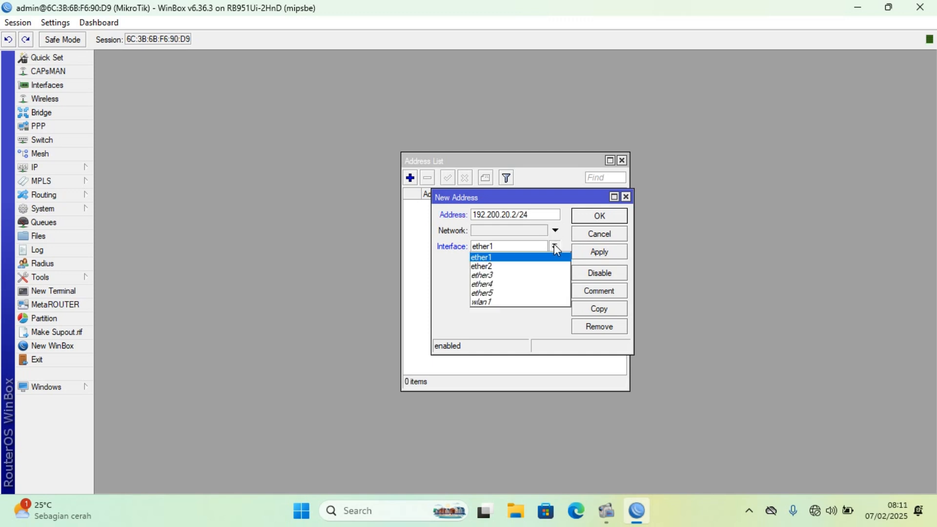
click(538, 268)
click(581, 252)
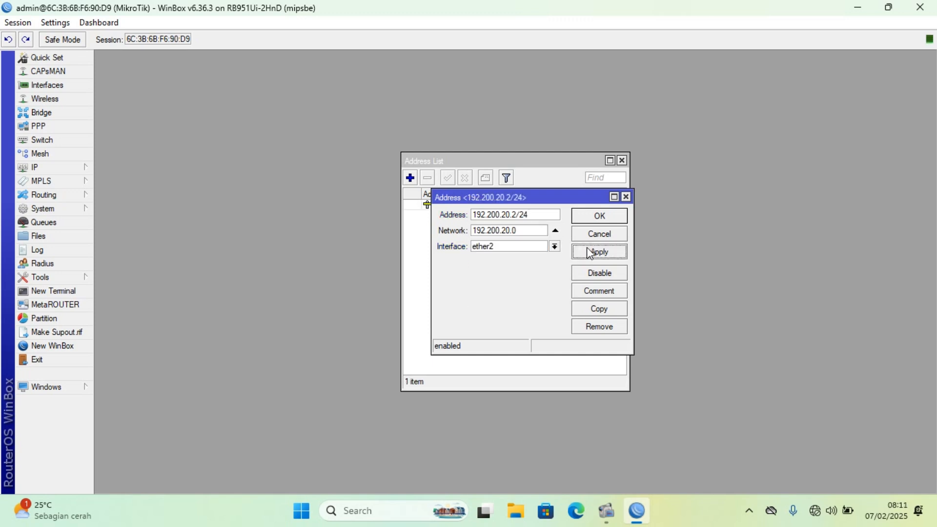
click(595, 216)
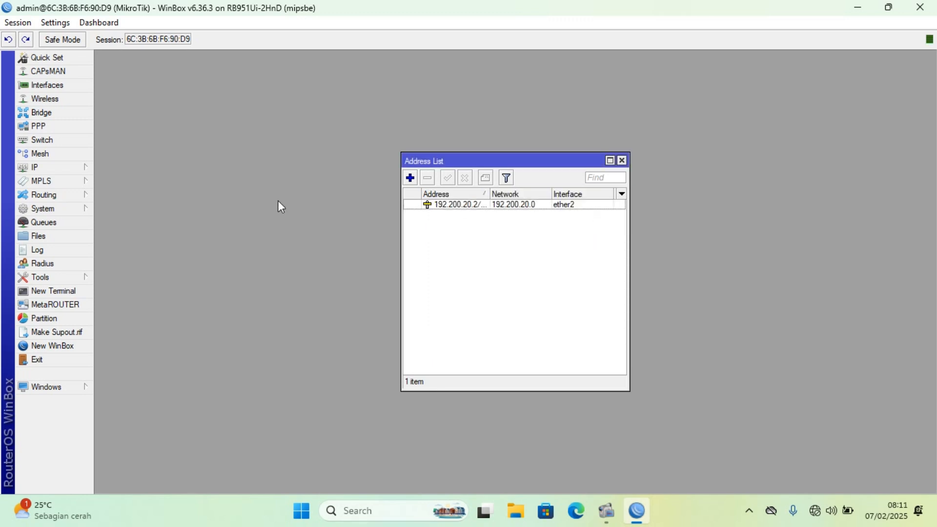
Add a DHCP client on ether1 with the default options, and close the DHCP Client and Address List windows.
click(84, 170)
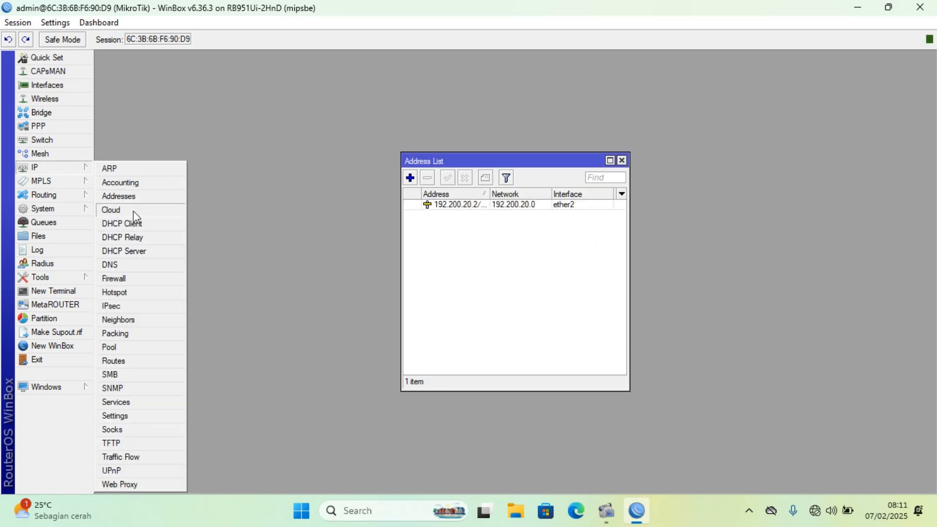
click(156, 225)
click(365, 187)
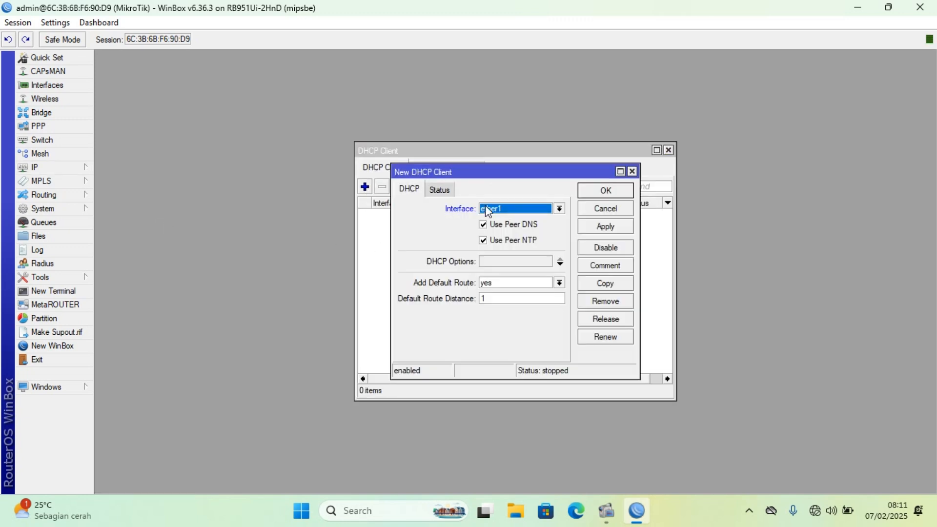
click(603, 227)
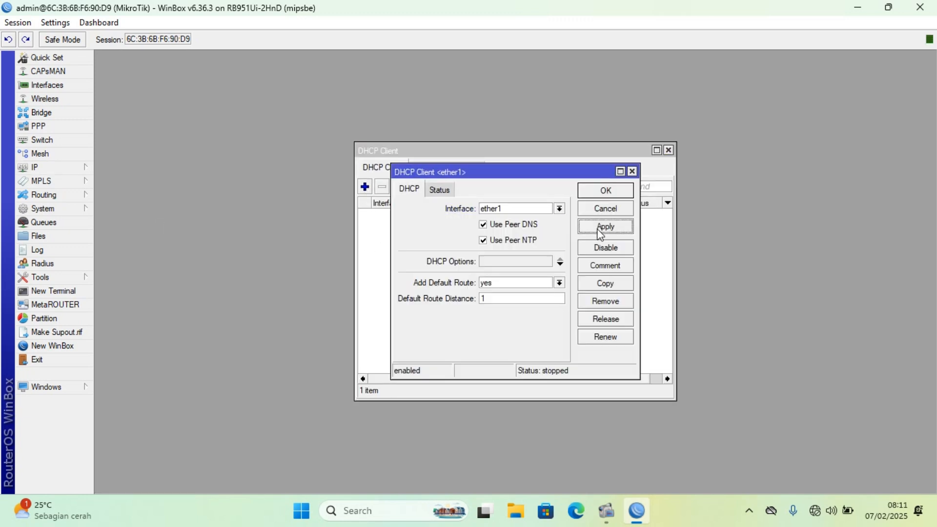
click(600, 190)
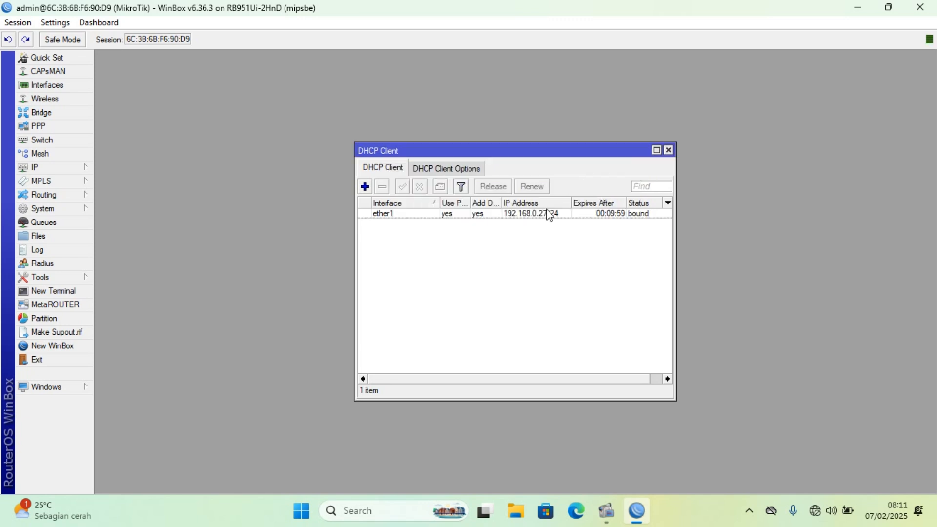
click(669, 150)
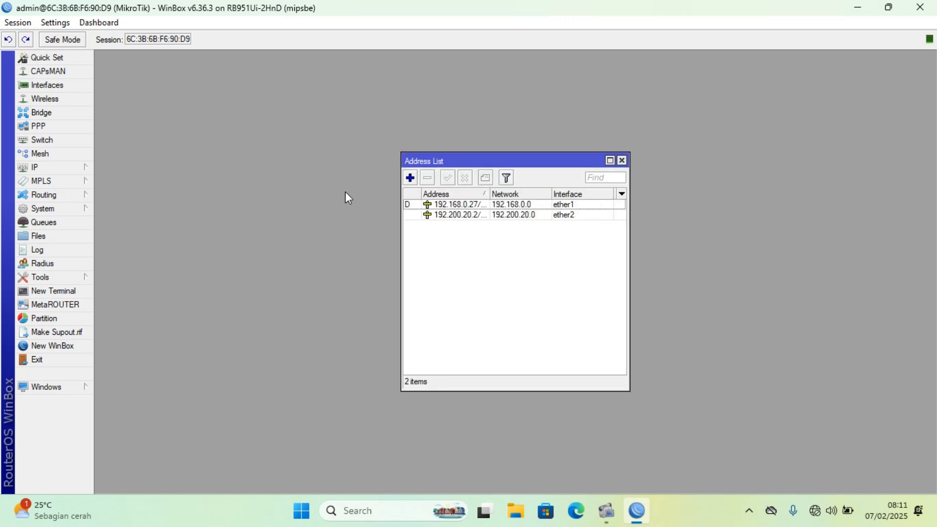
click(621, 161)
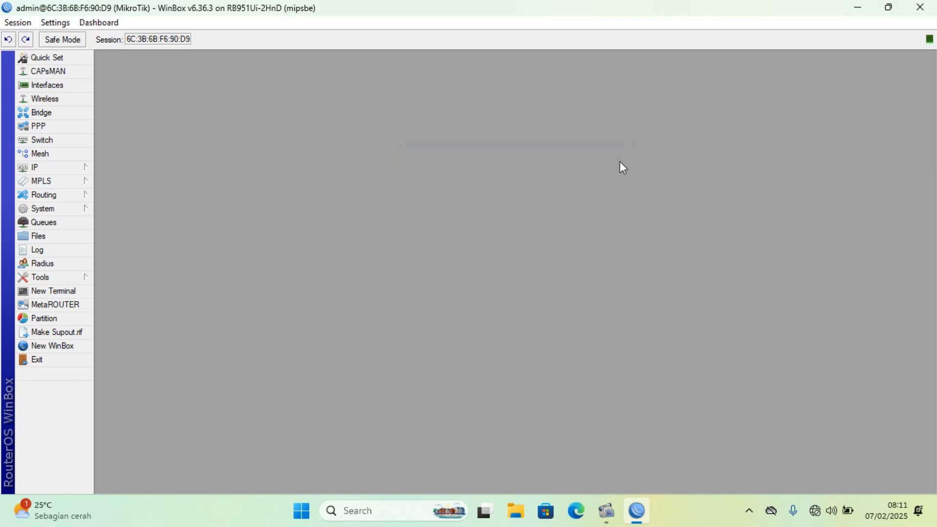
Allow remote requests in the router's DNS settings and save them.
click(66, 171)
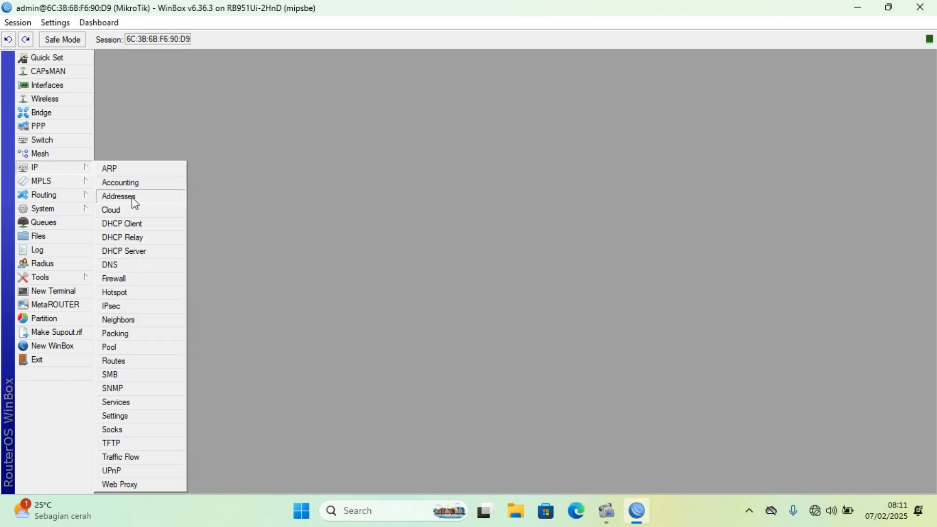
click(126, 265)
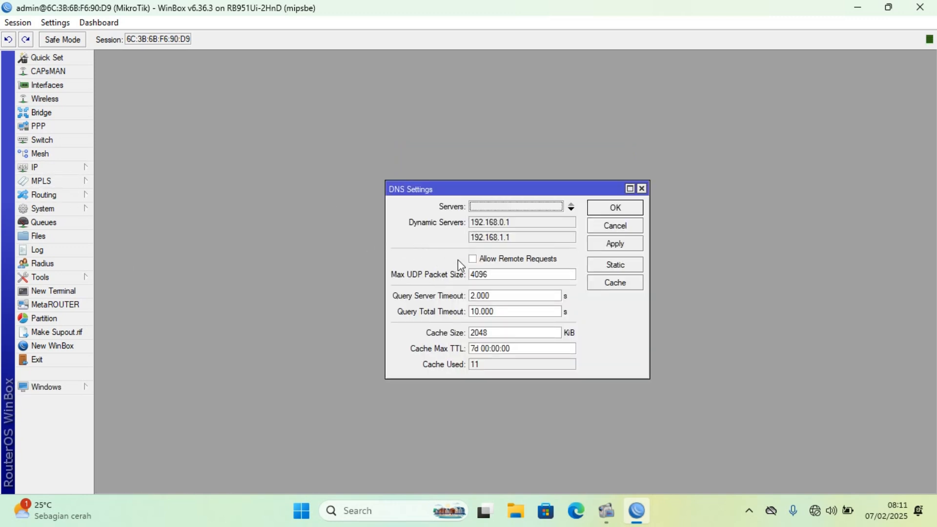
click(475, 260)
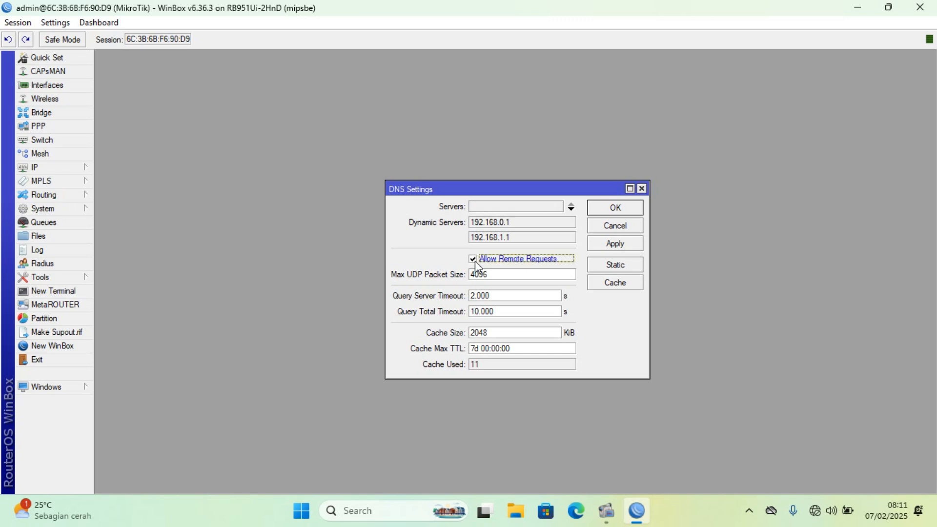
click(614, 249)
click(615, 213)
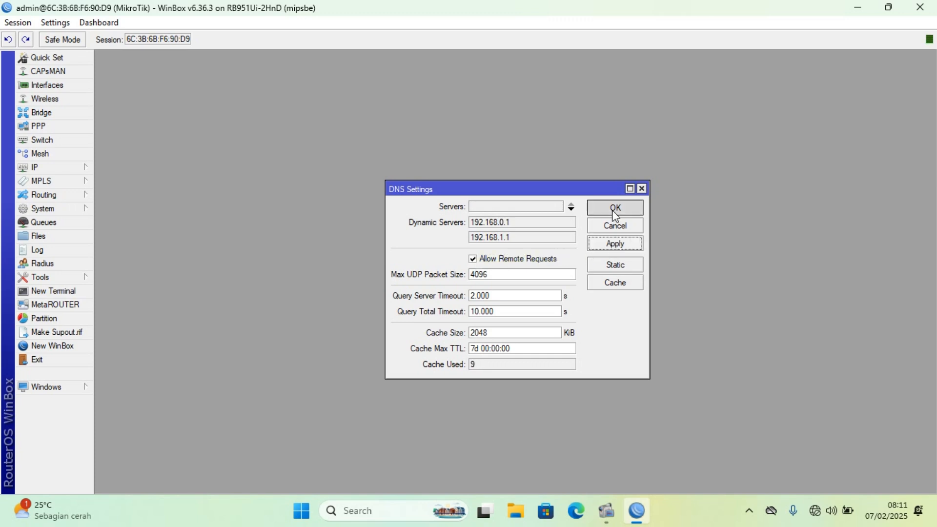
Start a new firewall NAT rule in the srcnat chain with ether1 as the outgoing interface.
click(90, 170)
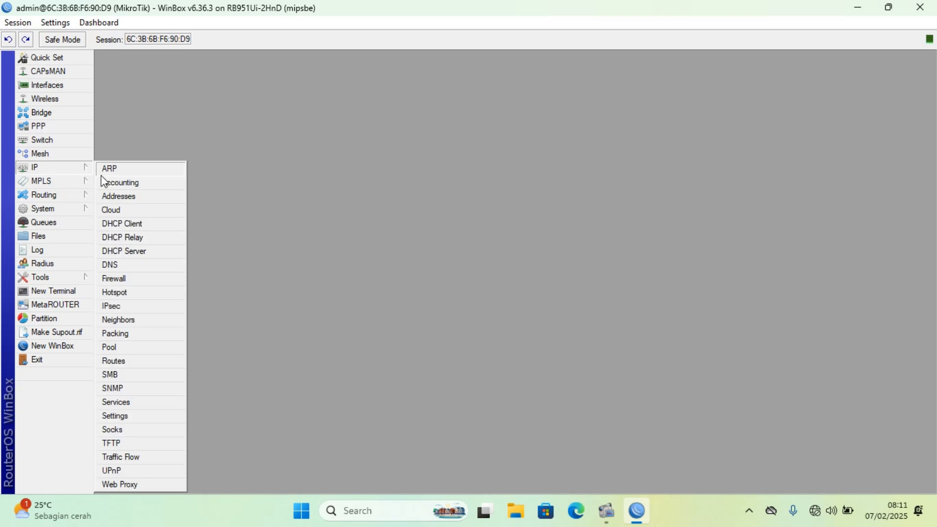
click(139, 278)
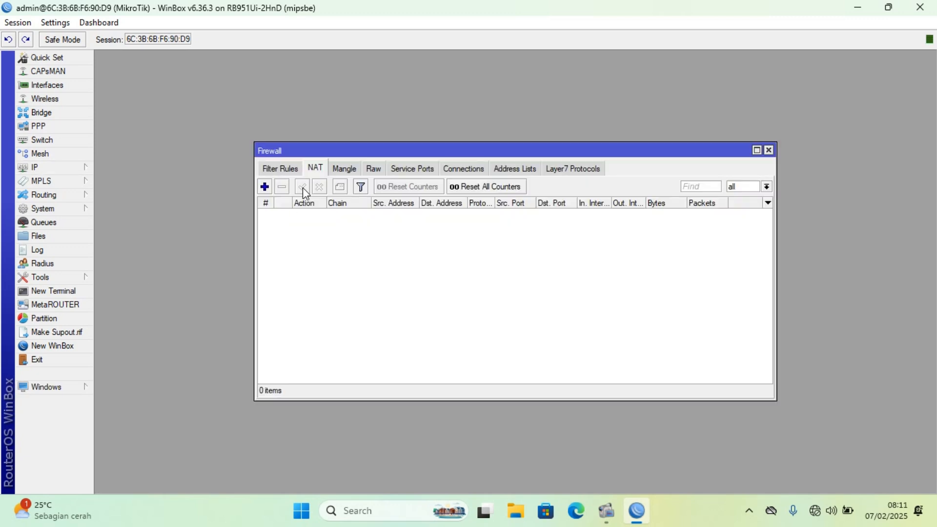
click(264, 187)
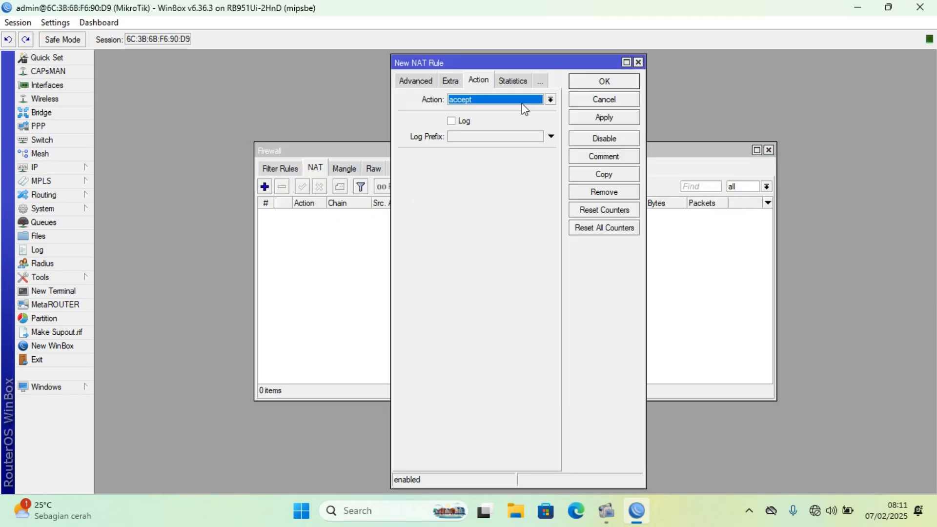
click(404, 76)
click(404, 76)
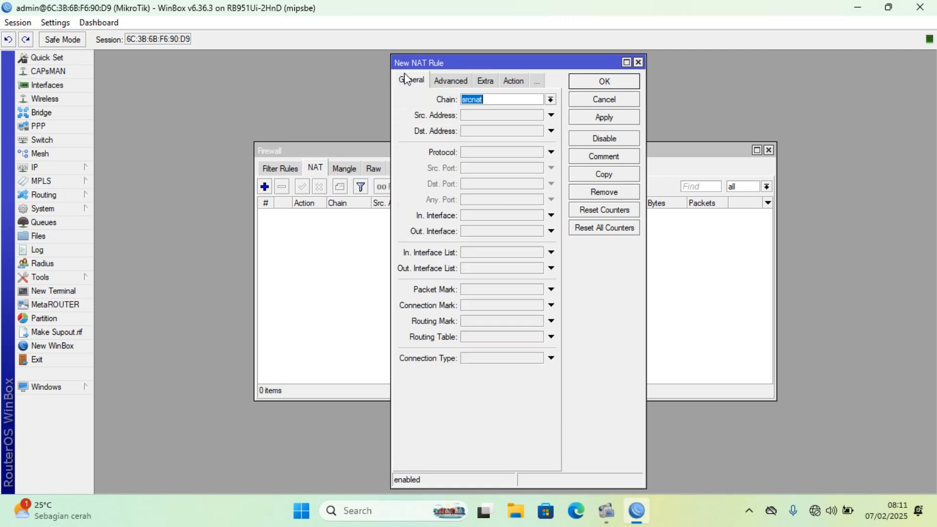
click(550, 231)
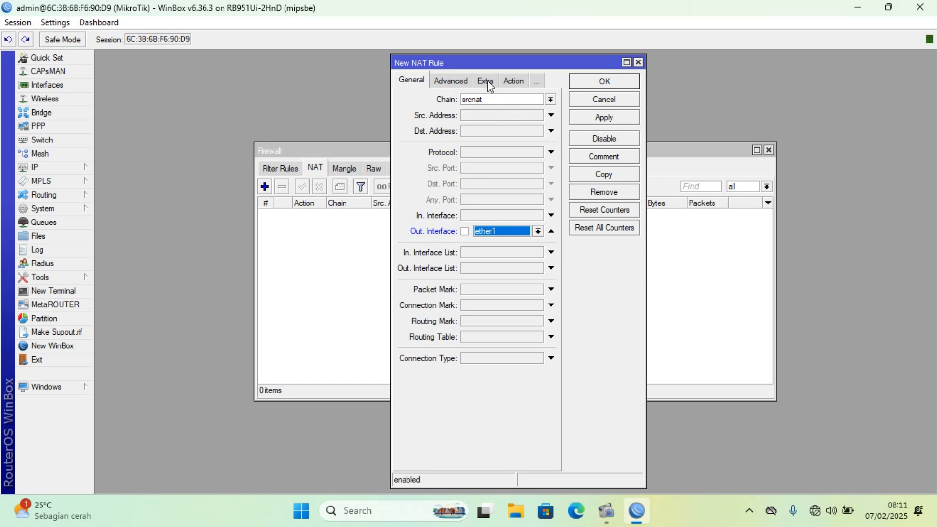
Set the new NAT rule's action to masquerade and save the rule.
click(512, 81)
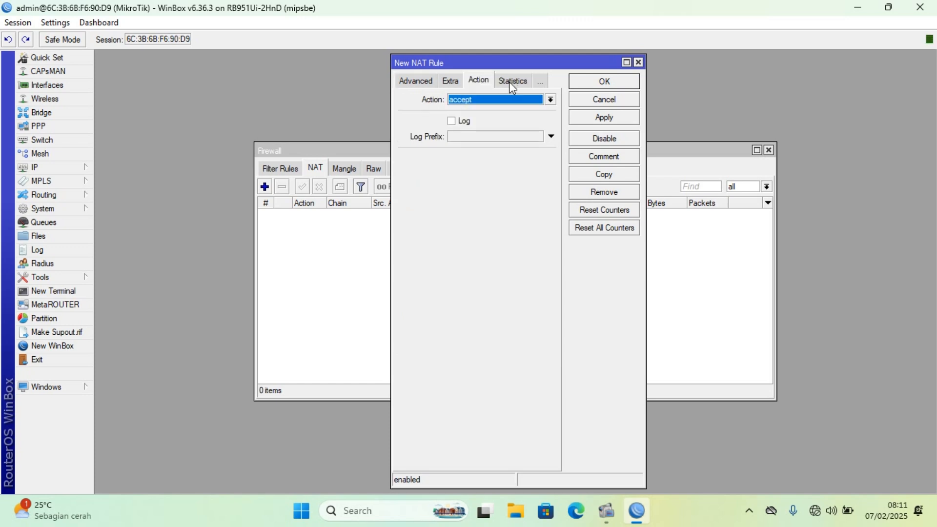
click(551, 102)
click(509, 160)
click(613, 119)
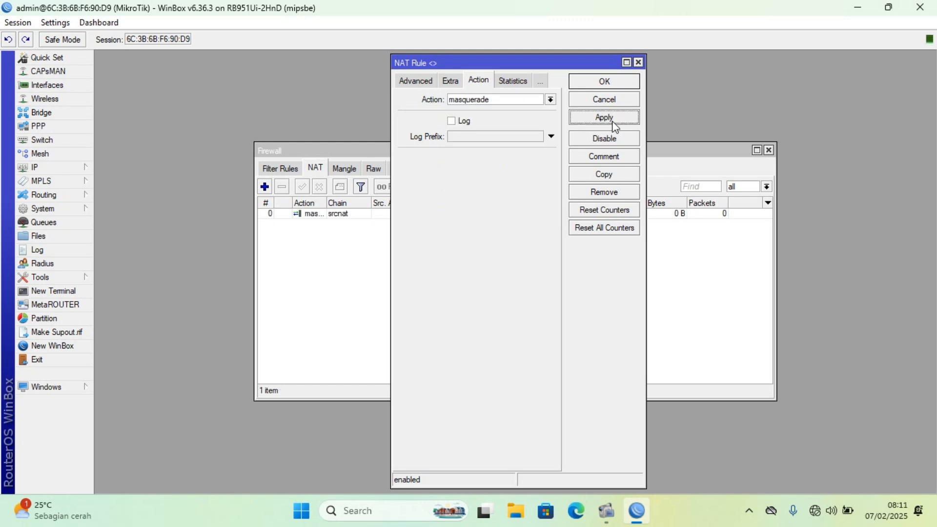
click(614, 82)
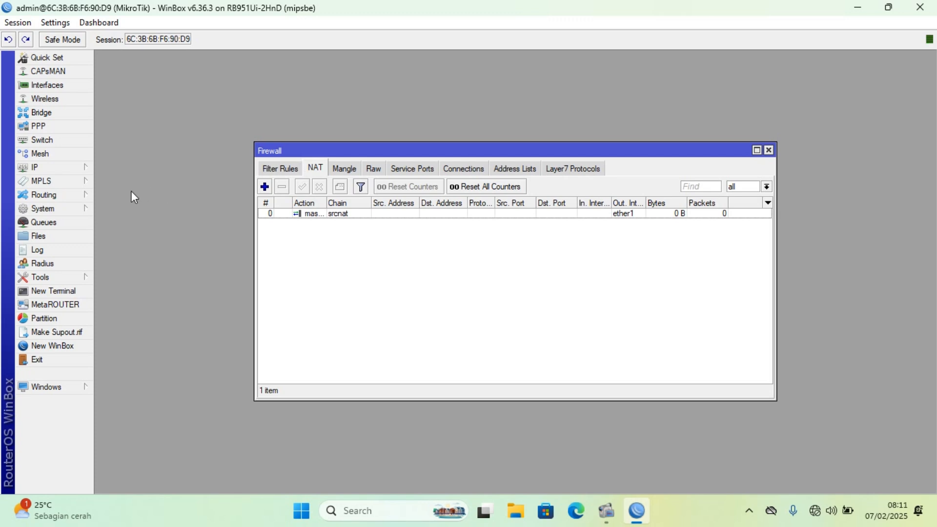
Start the DHCP server setup wizard and choose ether2 as the DHCP server interface.
click(49, 168)
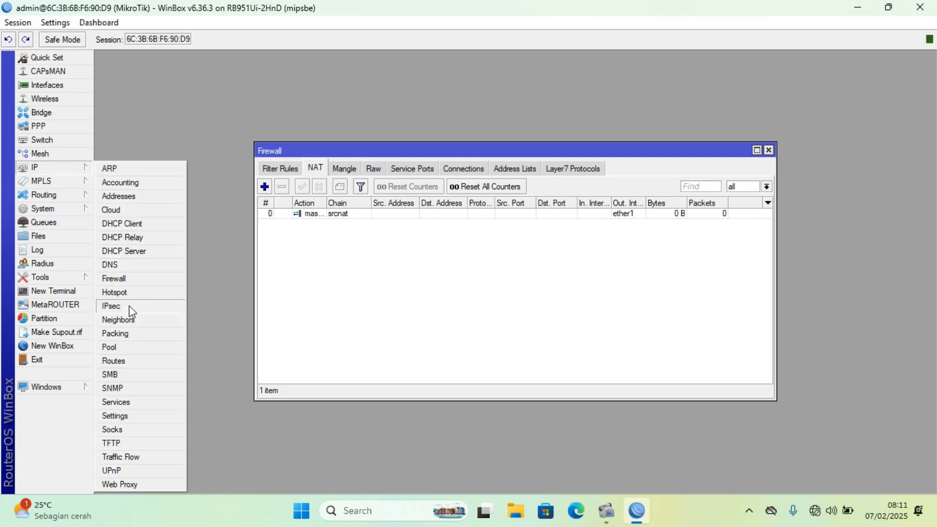
click(140, 257)
click(429, 190)
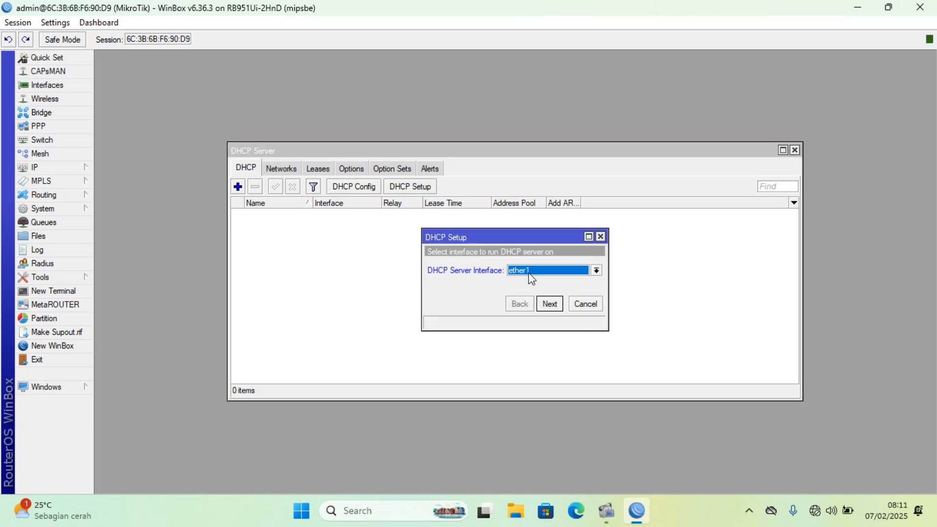
click(572, 277)
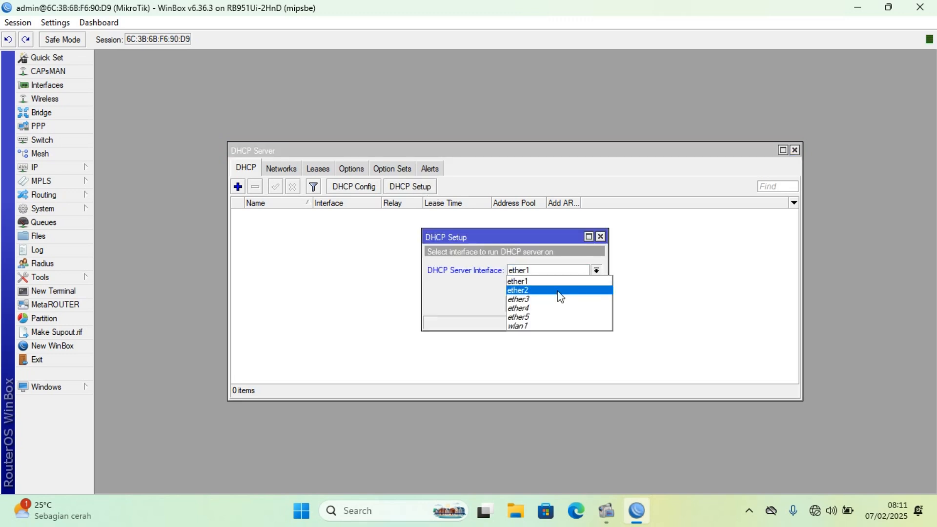
click(562, 289)
click(550, 304)
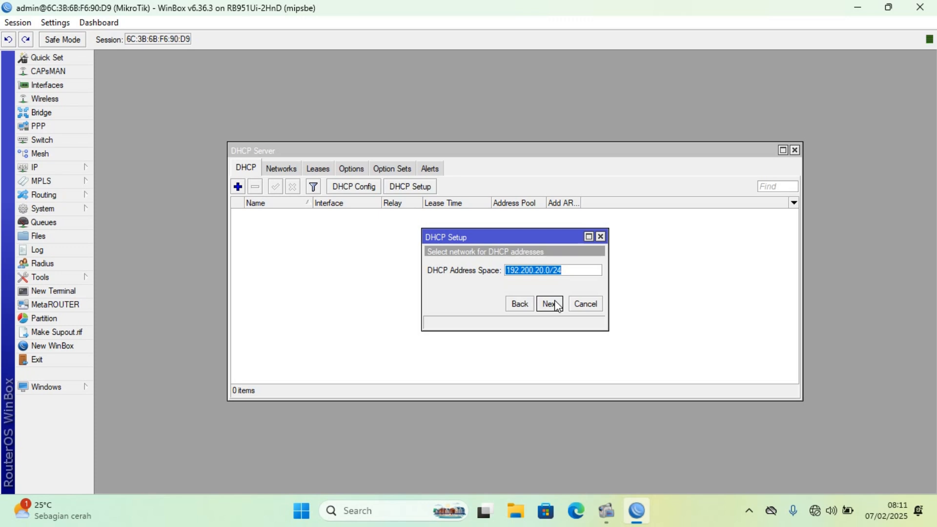
Accept the suggested address space, gateway, address range, DNS servers and lease time, and finish the DHCP setup.
click(550, 304)
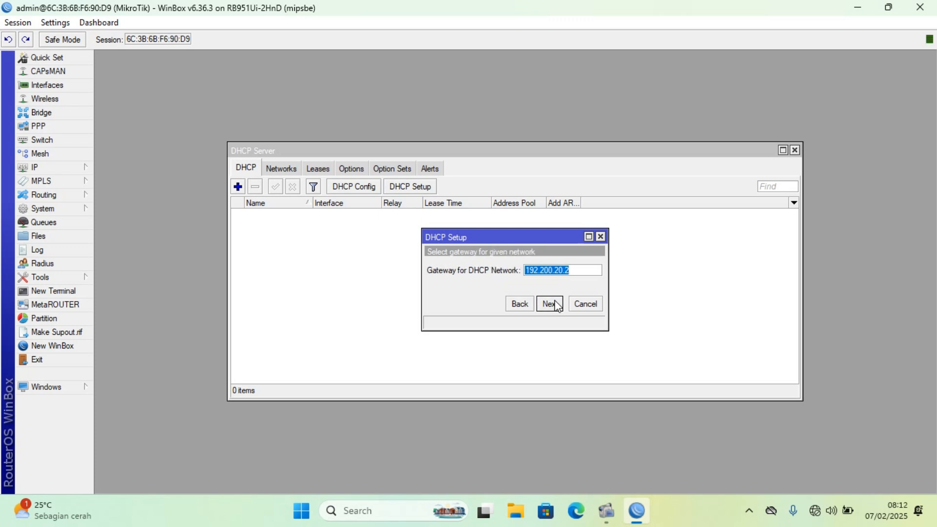
click(550, 304)
click(550, 304)
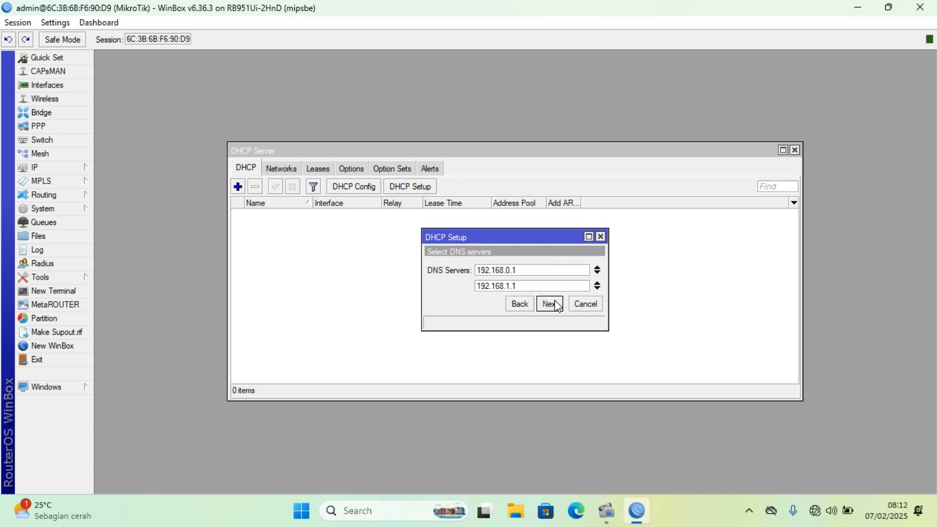
click(550, 304)
click(557, 304)
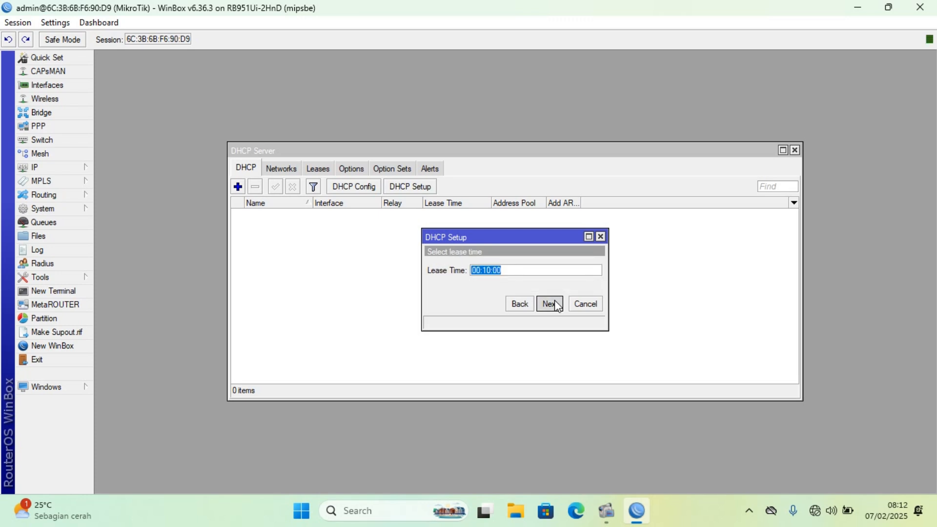
click(517, 268)
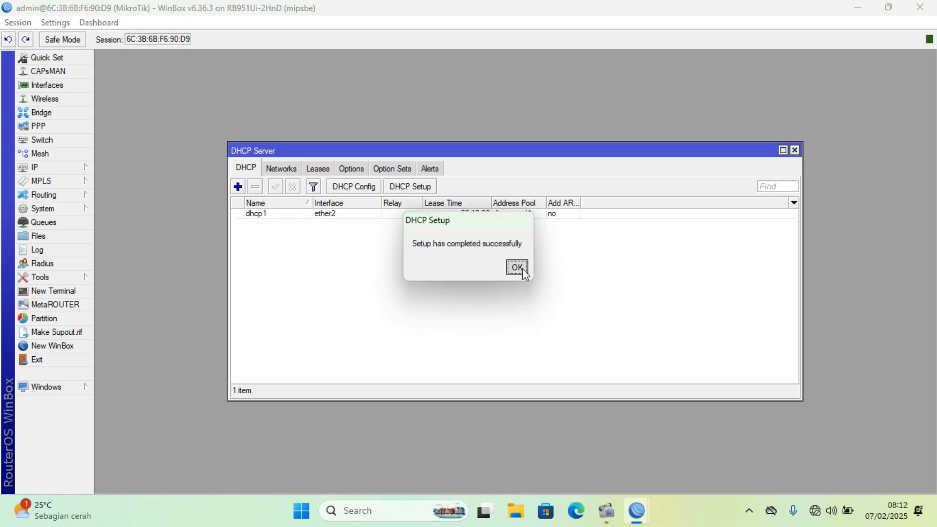
Enable the web proxy on port 3128 with the Anonymous and Cache On Disk options turned on.
click(86, 167)
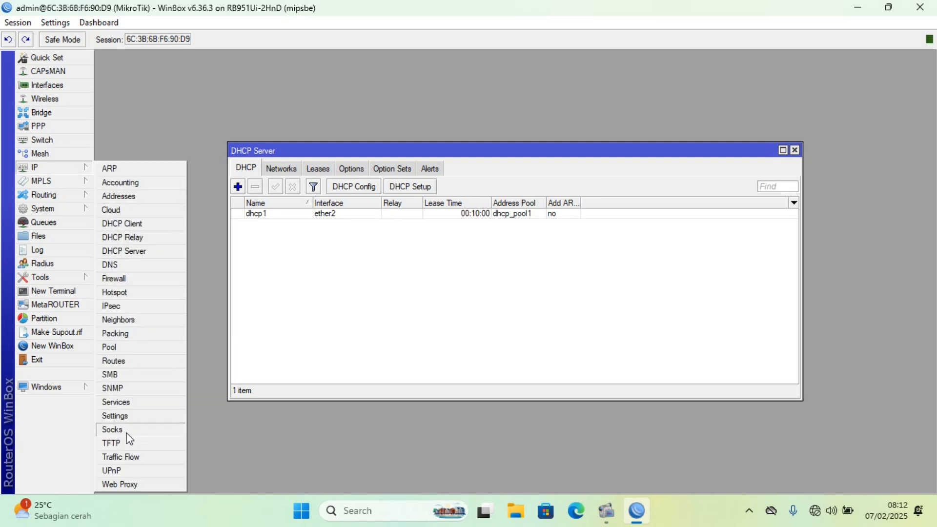
click(120, 485)
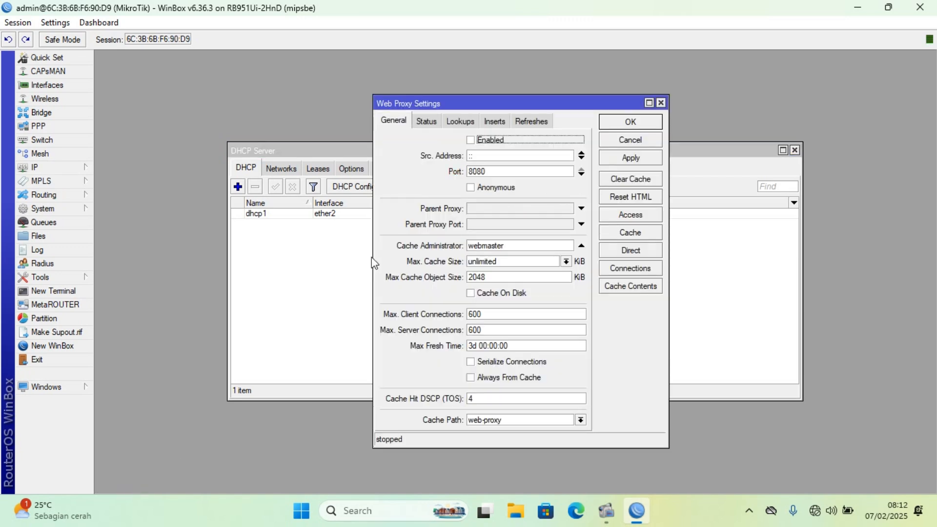
click(473, 142)
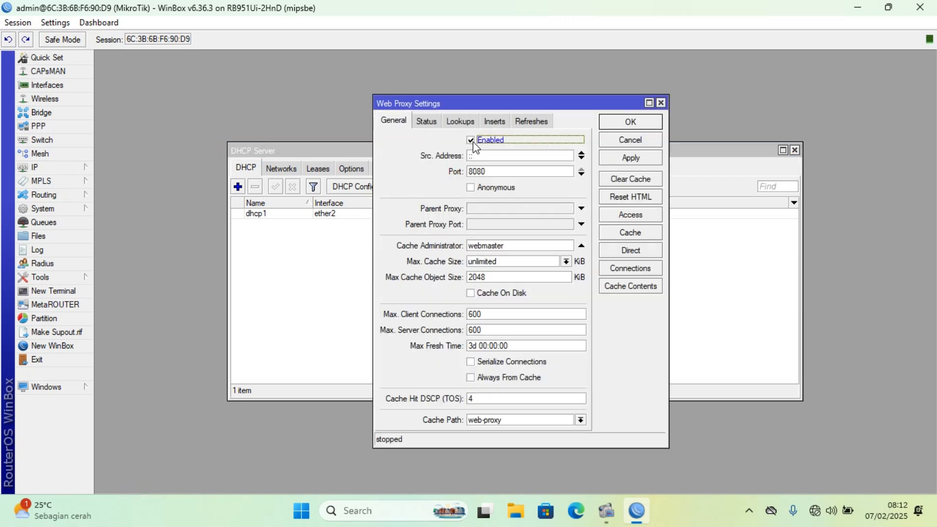
double_click(495, 173)
text(3128)
click(473, 186)
click(478, 294)
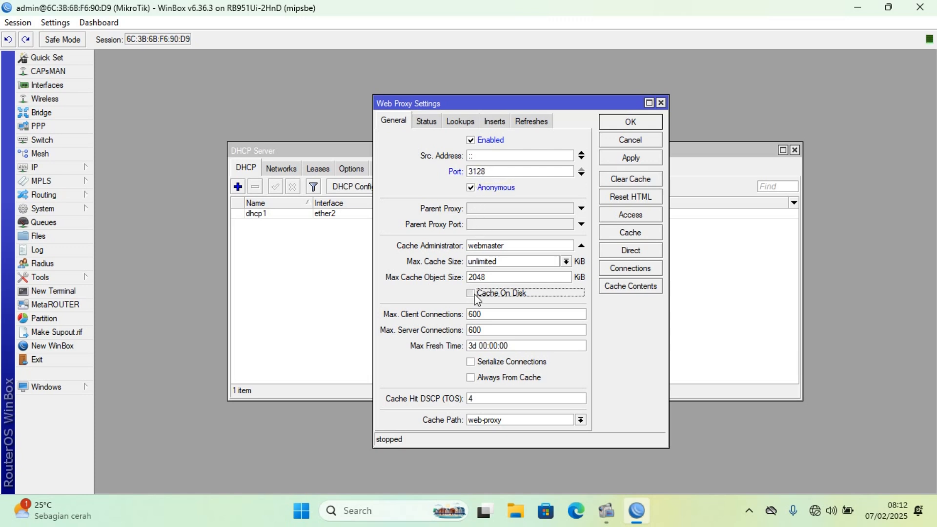
Enter the administrator's e-mail address as the web proxy's cache administrator, and save the proxy settings.
double_click(525, 248)
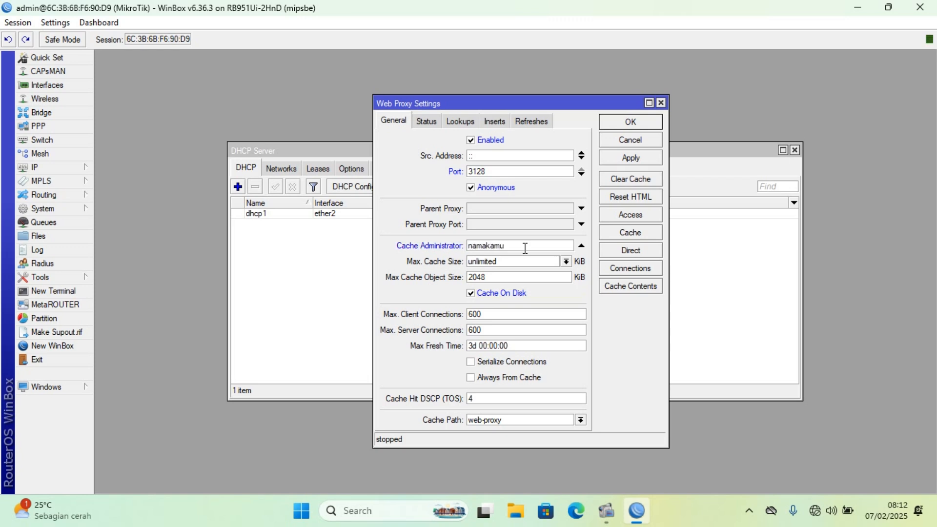
click(634, 161)
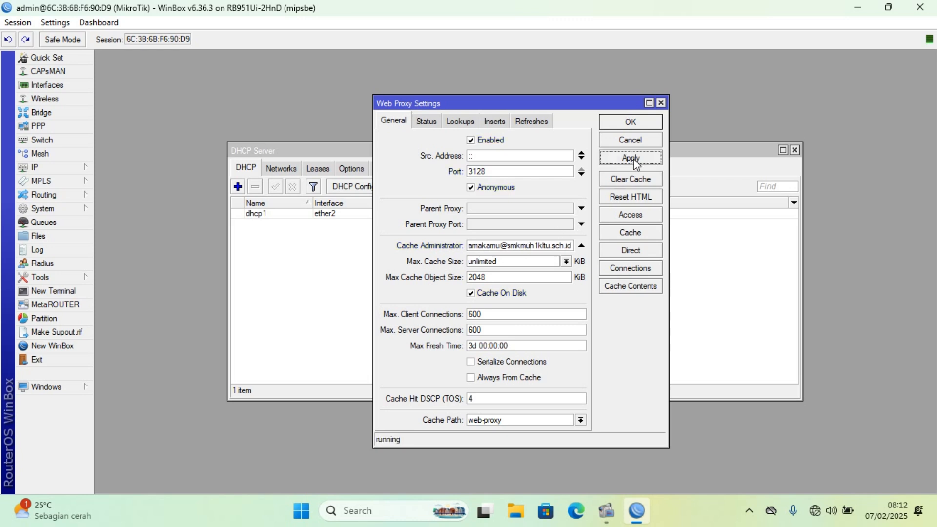
click(630, 123)
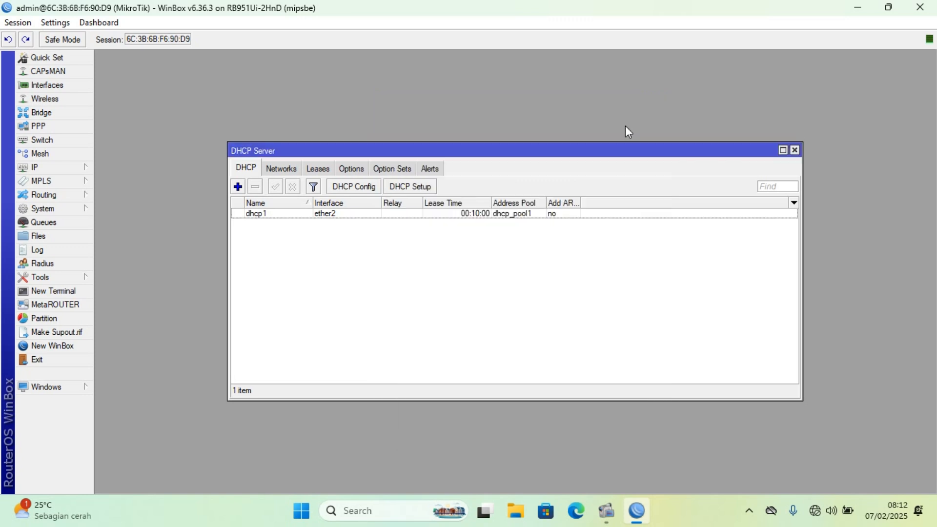
click(75, 171)
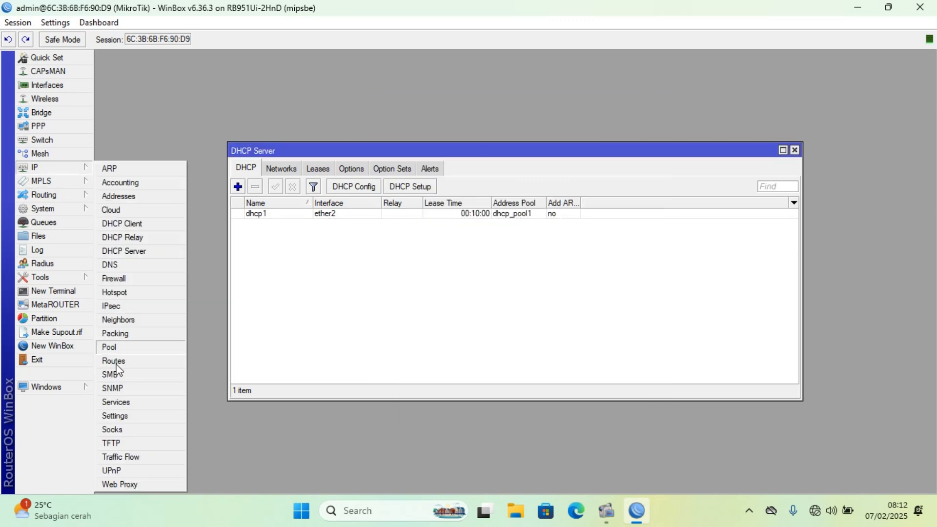
click(128, 483)
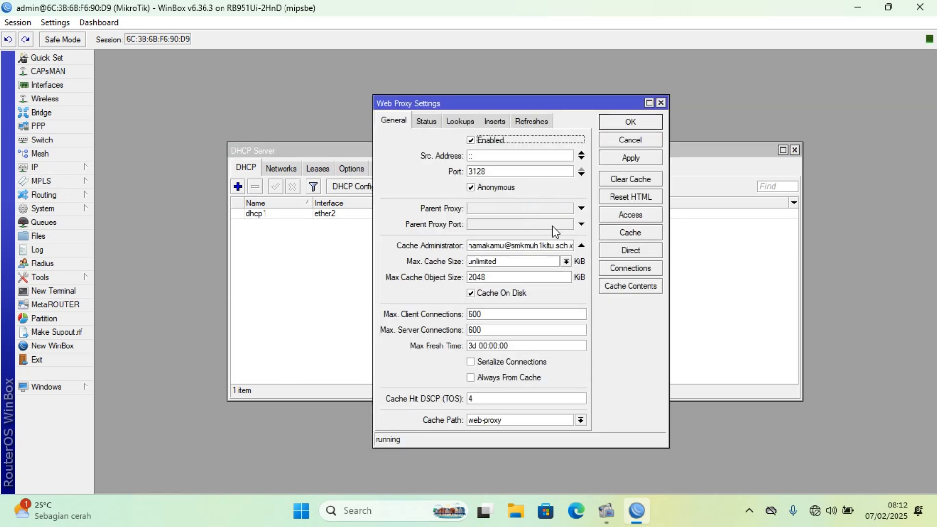
click(618, 216)
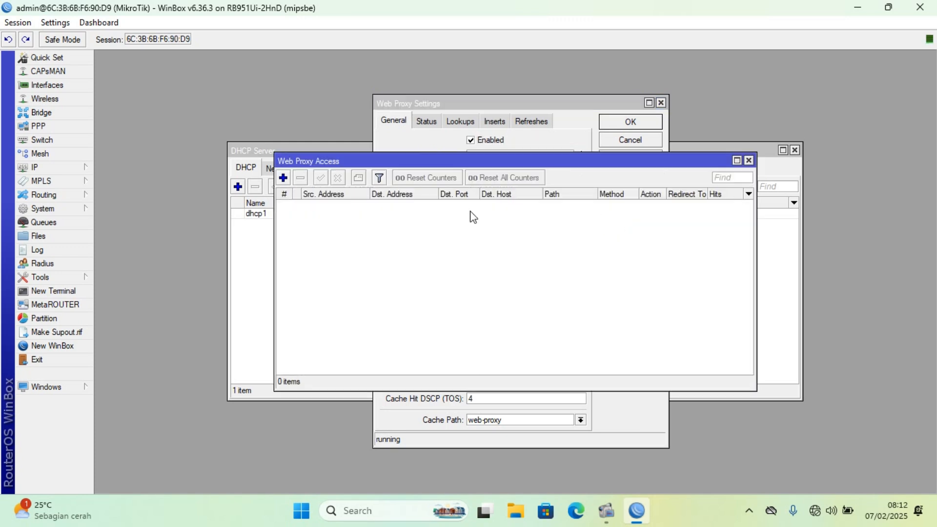
click(283, 178)
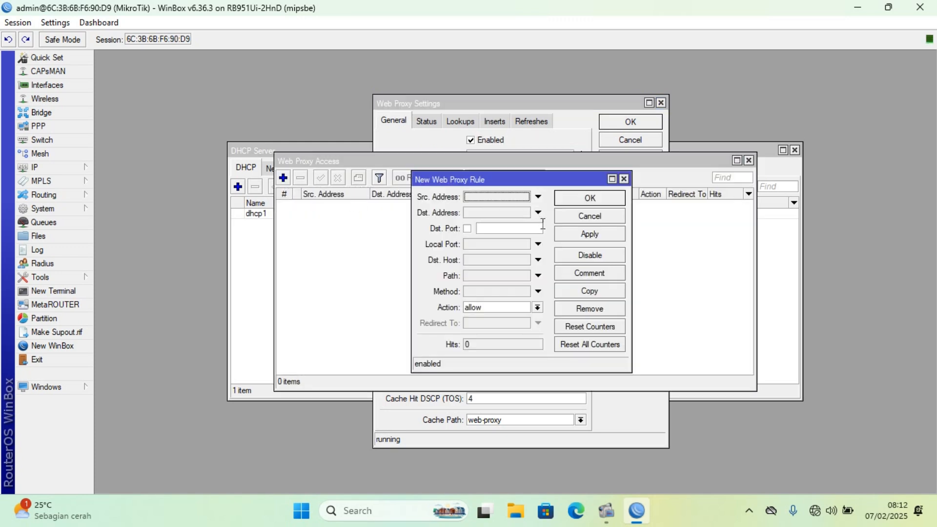
click(487, 260)
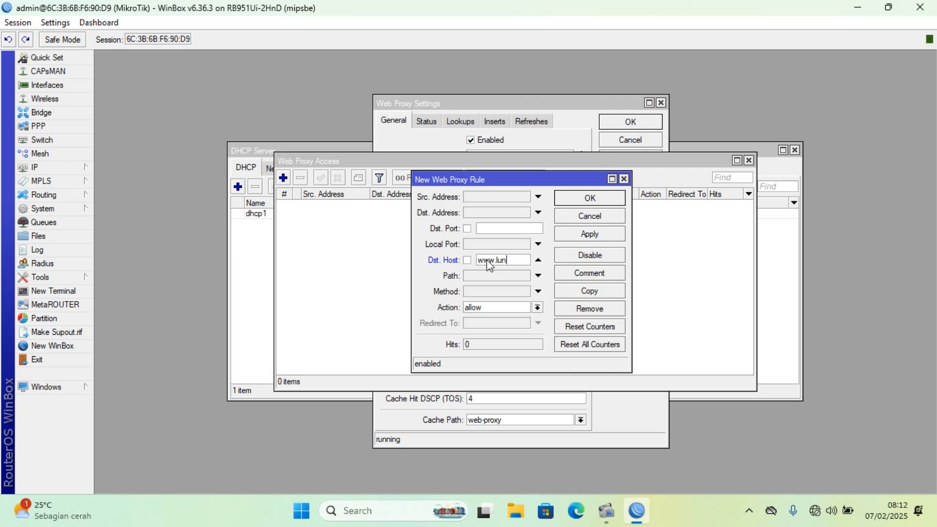
text(www.lun)
key(BackSpace)
key(BackSpace)
text(inux)
Set the web proxy rule's action to deny, save it, and close the Web Proxy Access and Web Proxy Settings windows.
click(538, 308)
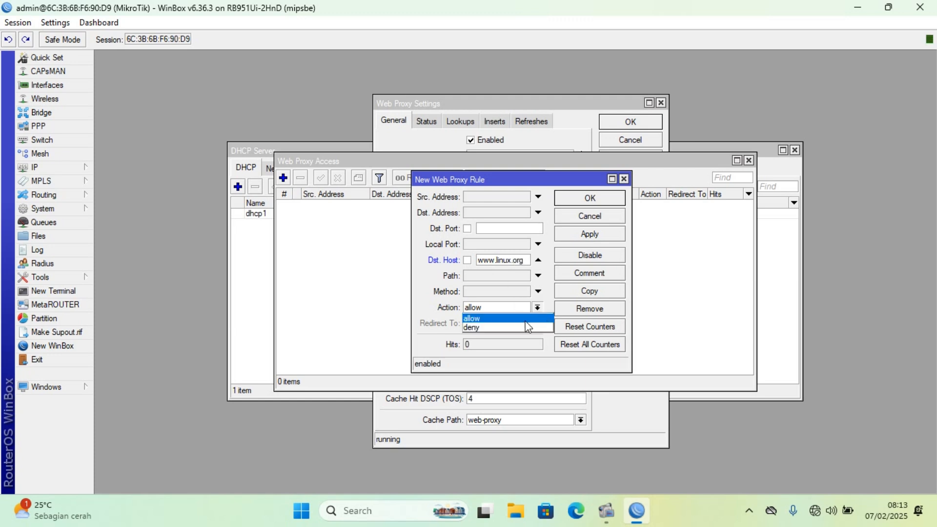
click(523, 326)
click(593, 236)
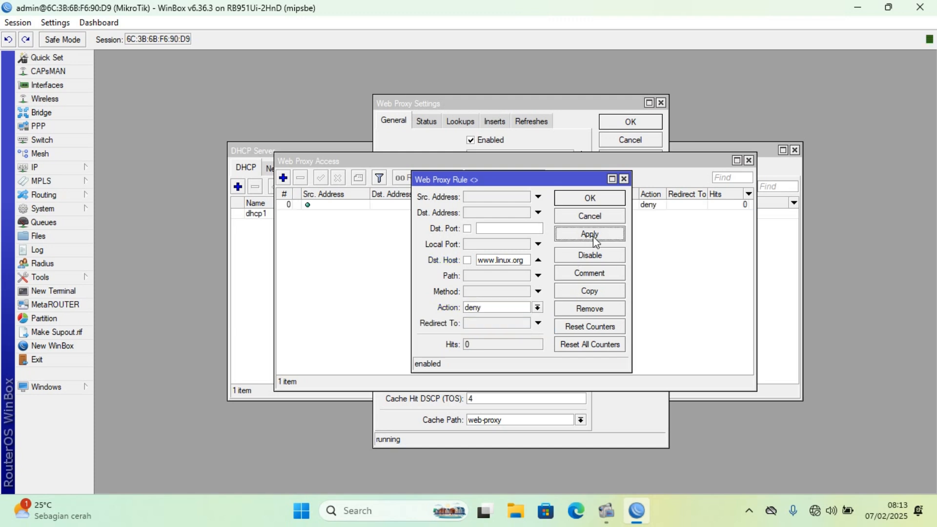
click(596, 191)
click(749, 161)
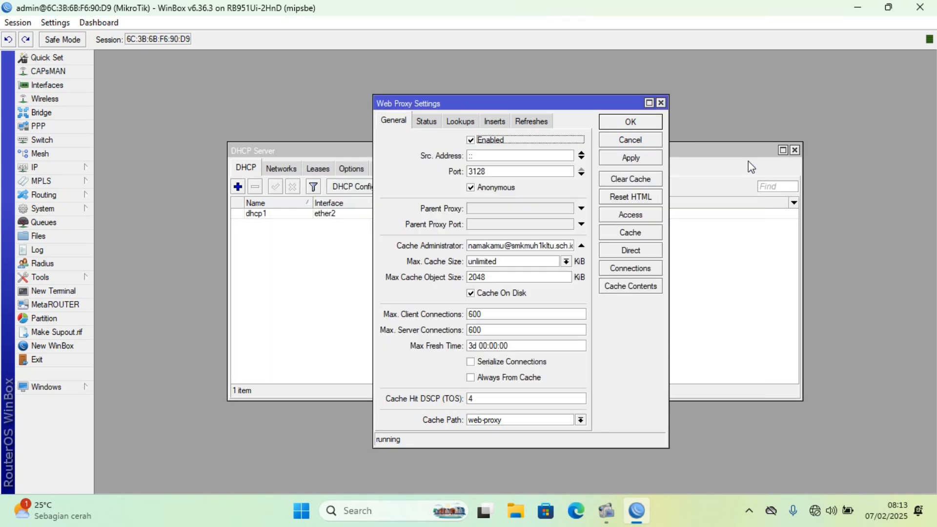
click(662, 102)
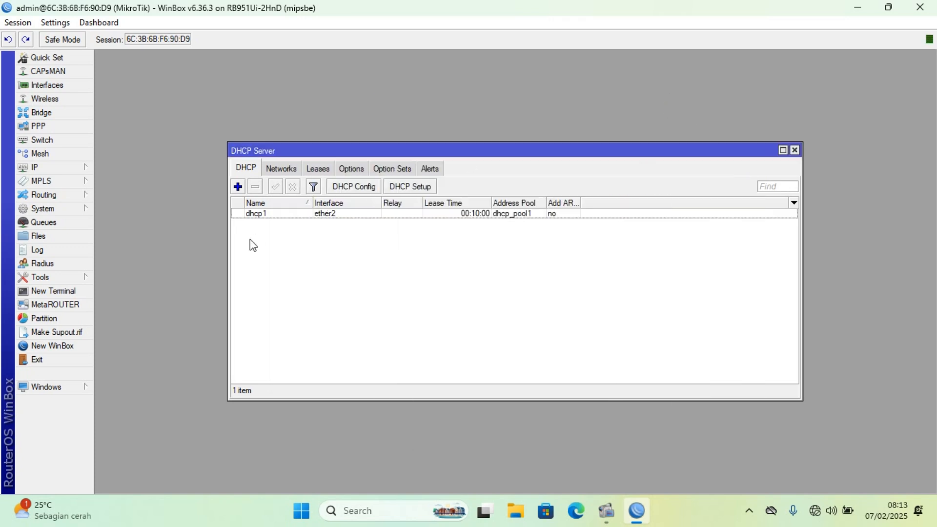
Start a new firewall NAT rule in the dstnat chain.
click(83, 169)
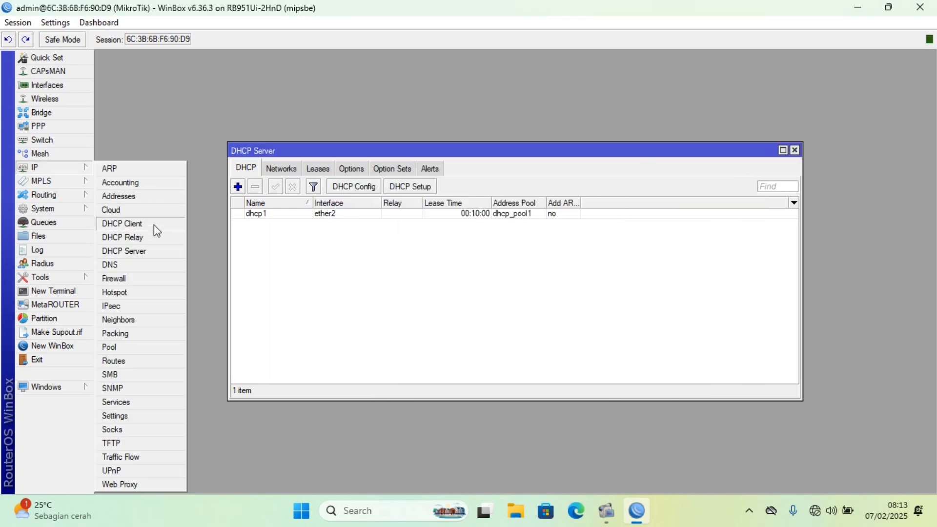
click(151, 277)
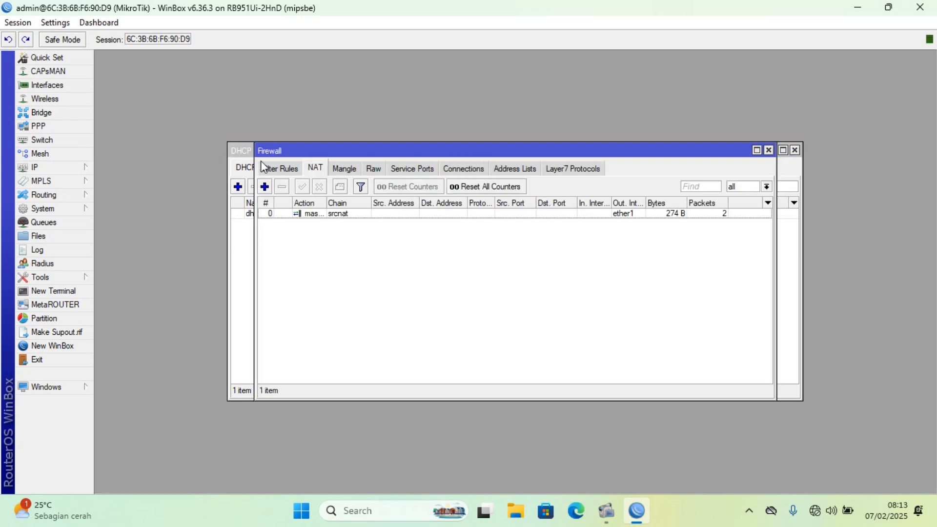
click(265, 187)
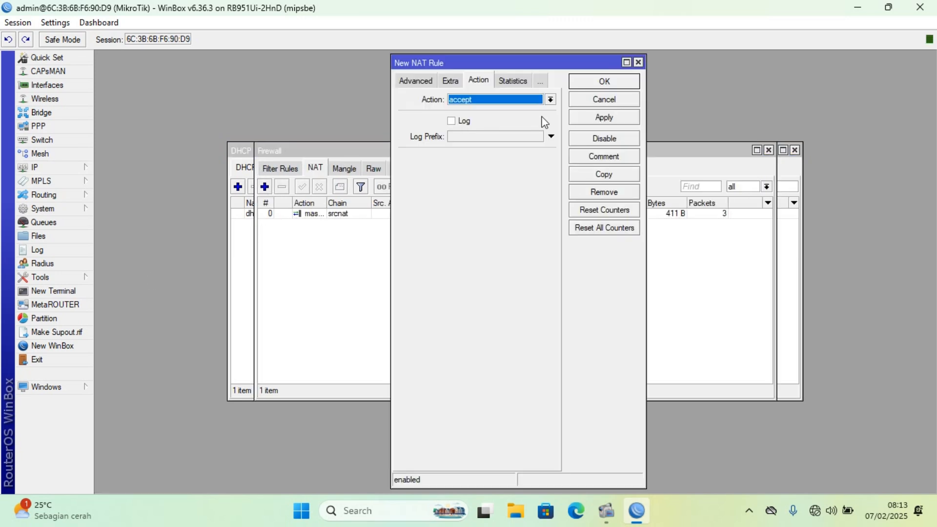
click(405, 82)
click(407, 83)
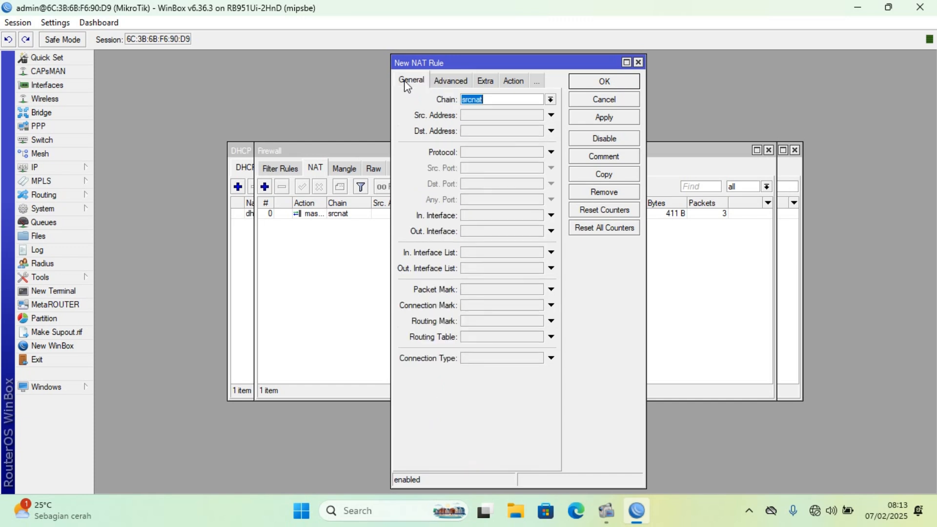
click(550, 99)
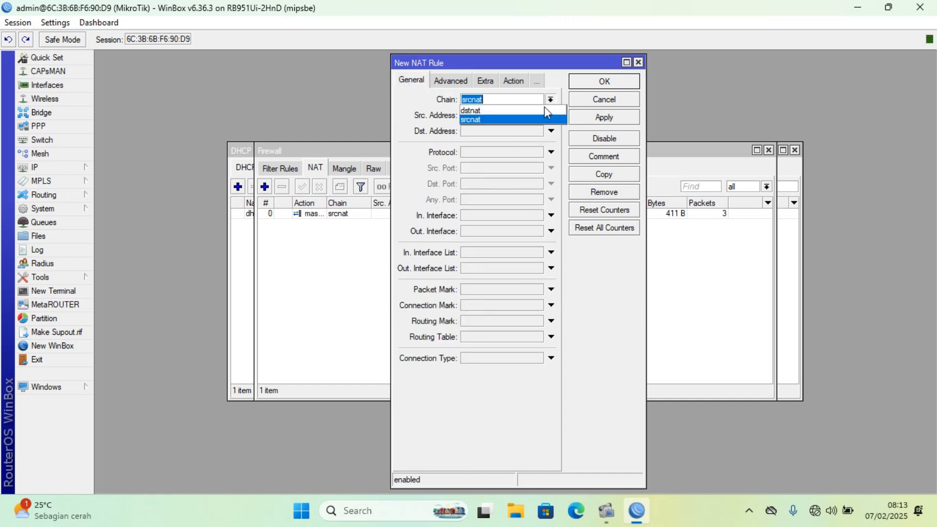
click(534, 112)
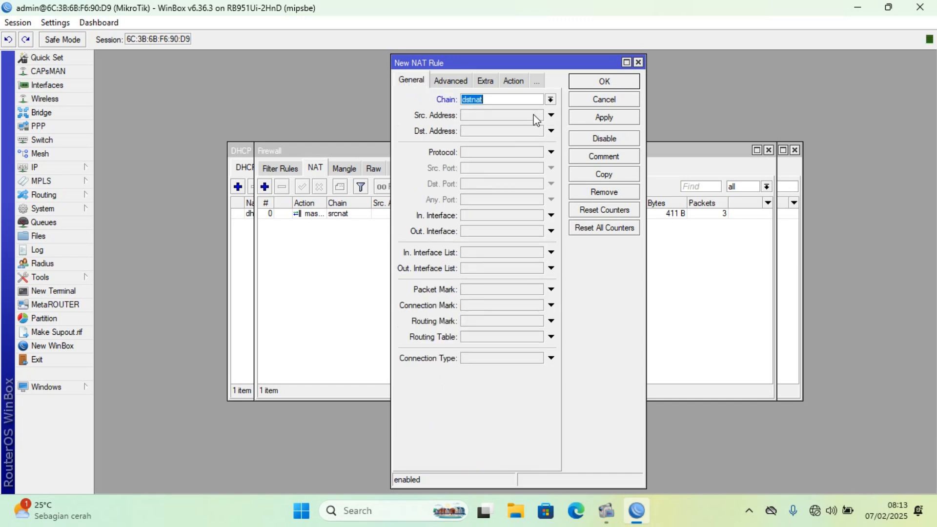
Set the new NAT rule's protocol to 6 (tcp) and its incoming interface to ether2.
click(551, 152)
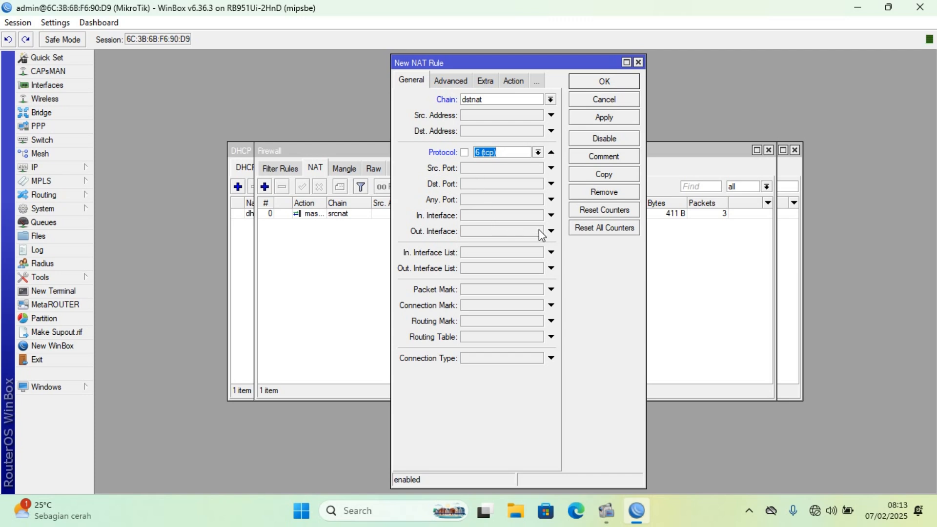
click(551, 216)
click(537, 216)
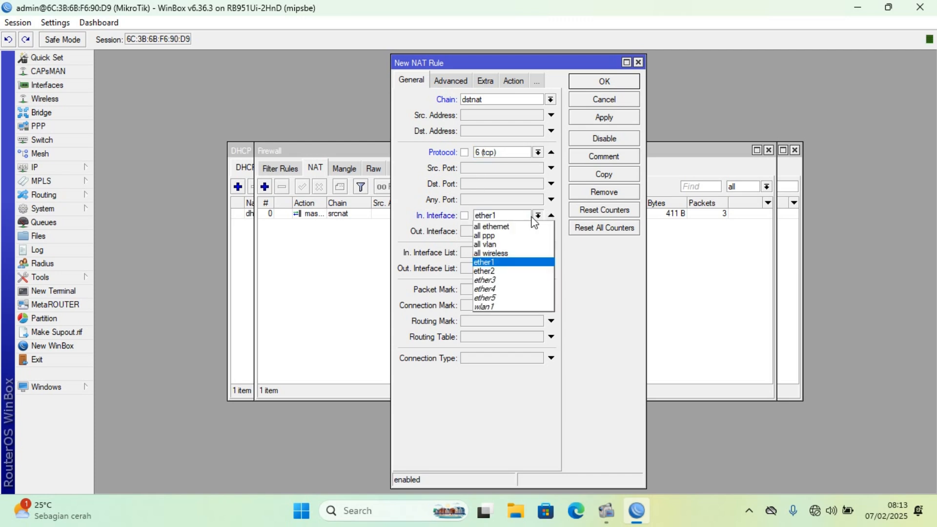
click(503, 272)
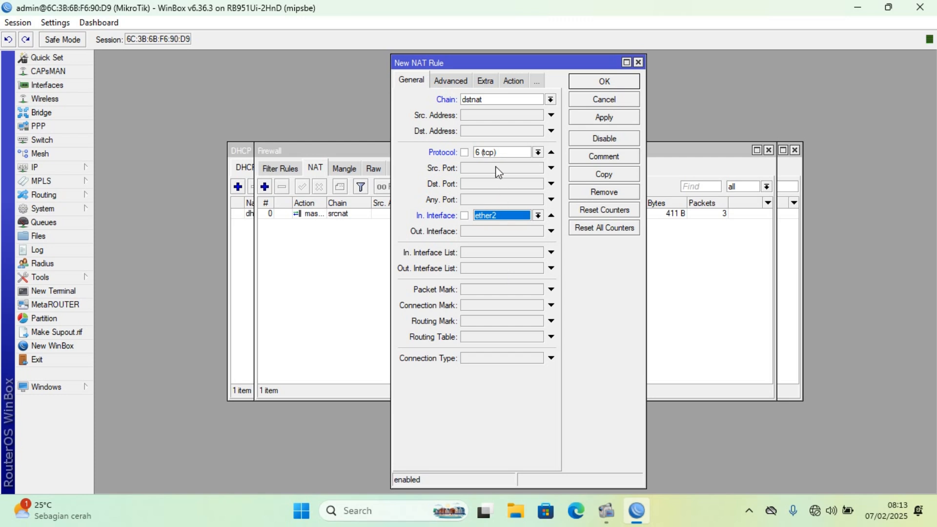
Set the new NAT rule's action to redirect to port 3128, then apply and save the rule.
click(510, 82)
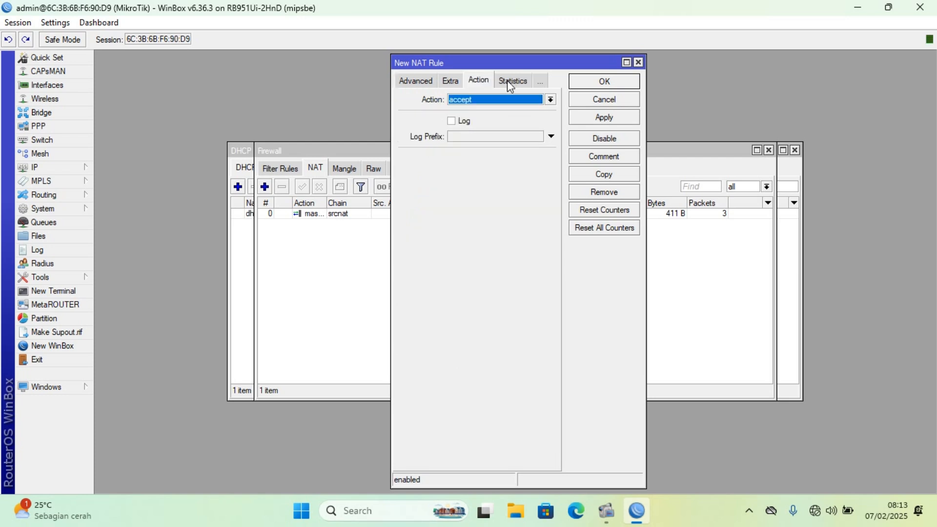
click(551, 100)
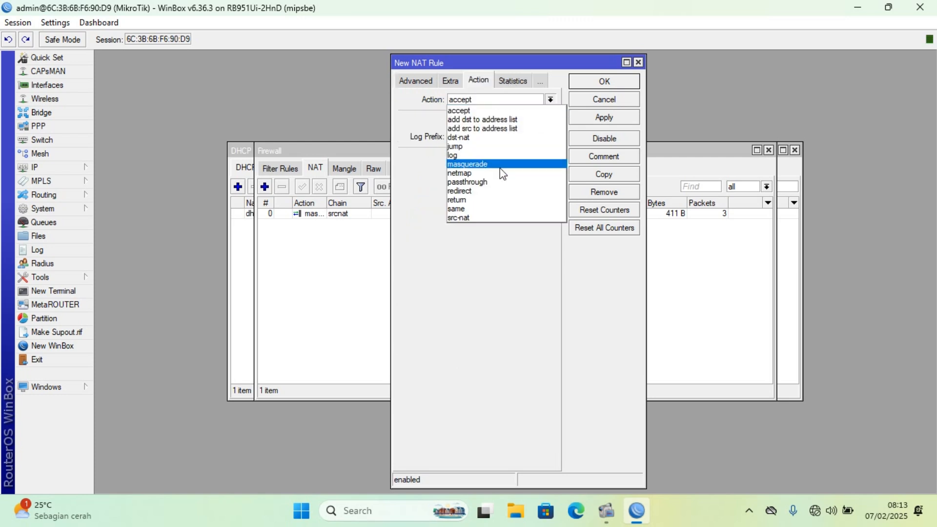
click(494, 191)
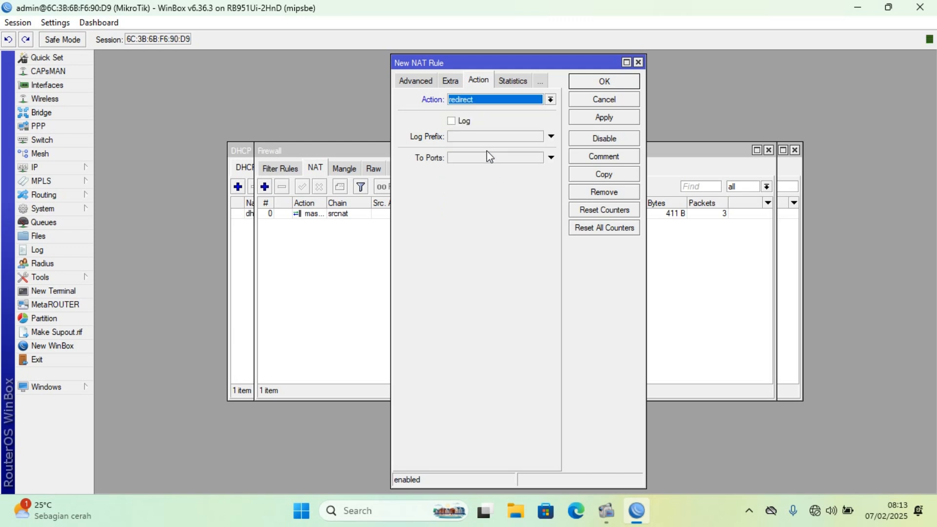
click(485, 157)
text(3128)
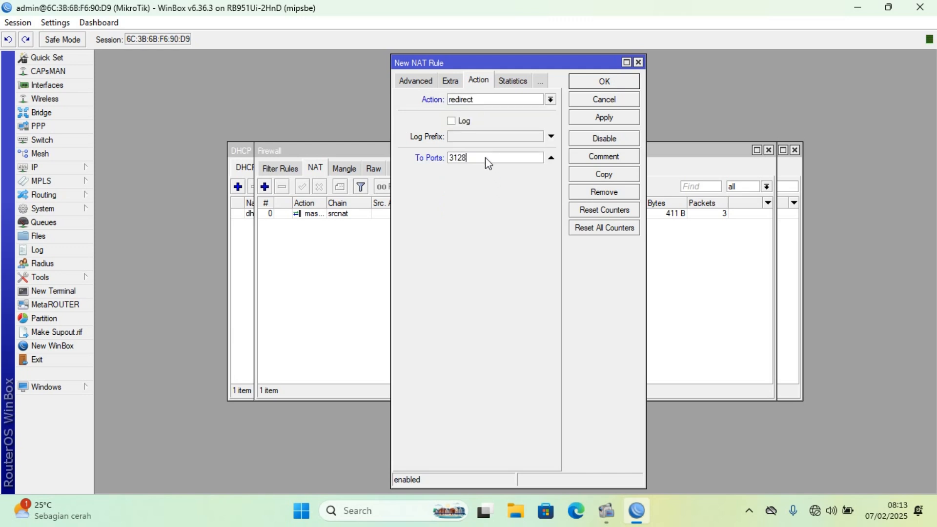
click(610, 118)
click(608, 81)
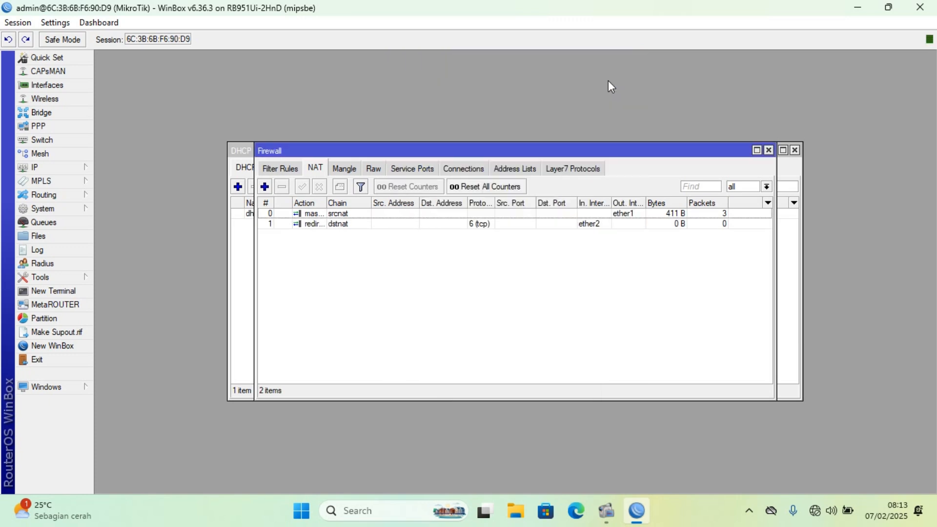
Review the Web Proxy settings, reapply them and close the window.
click(84, 168)
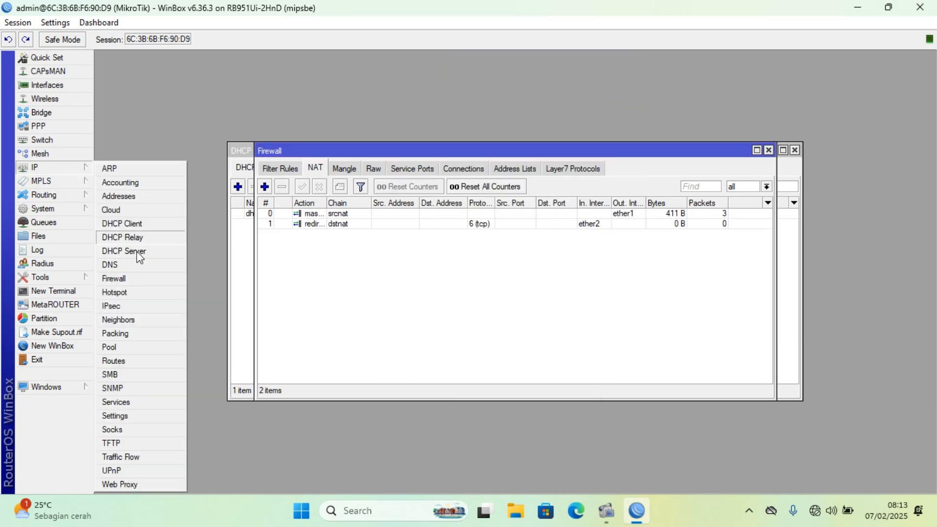
click(143, 483)
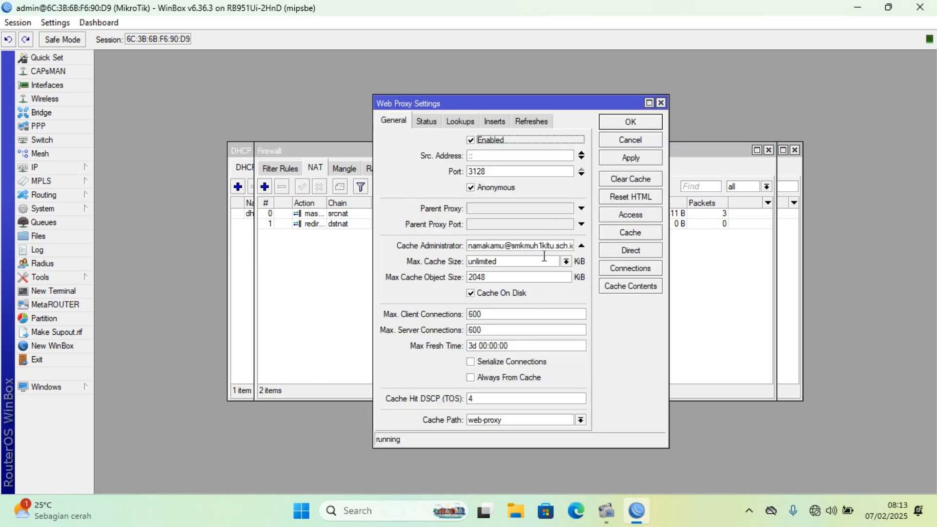
click(619, 161)
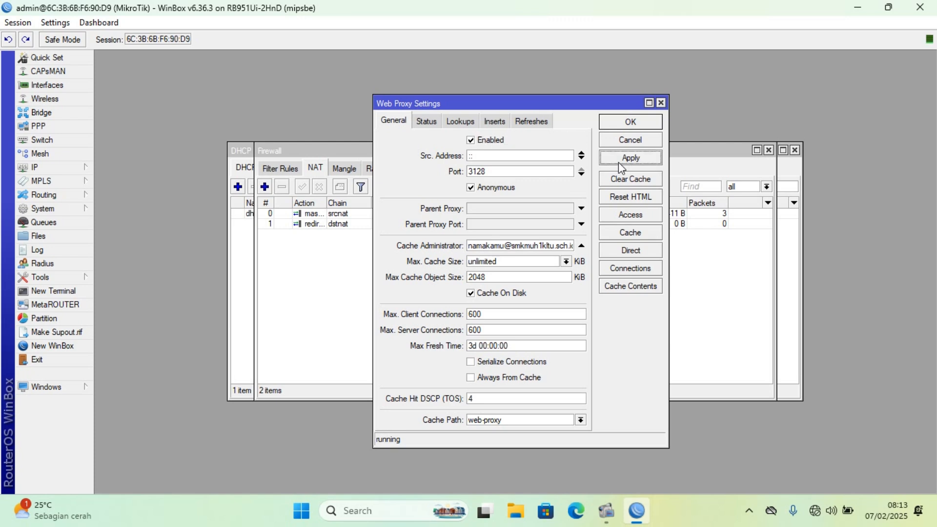
click(628, 122)
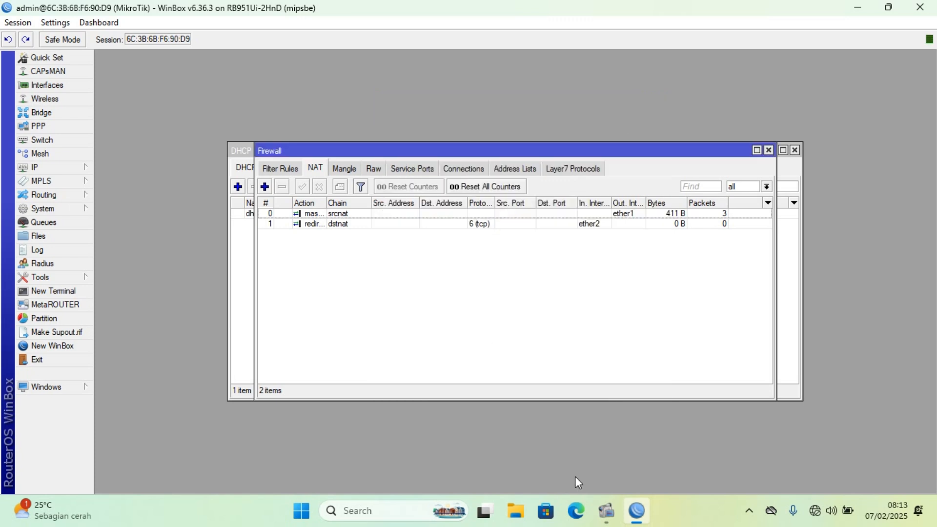
click(341, 510)
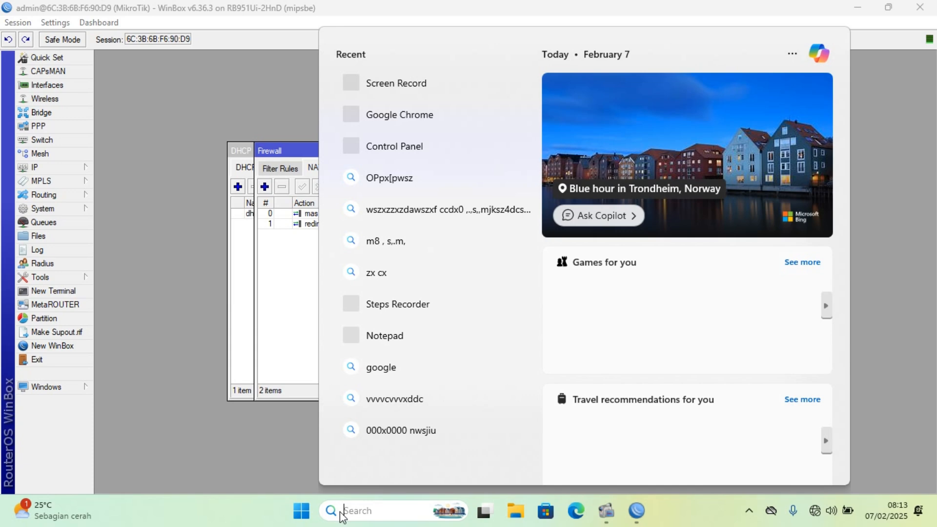
click(412, 118)
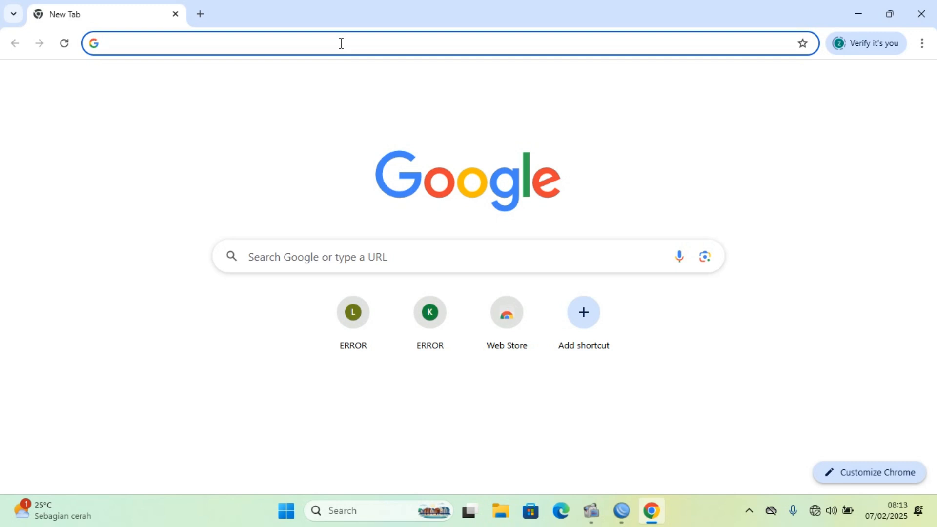
text(you)
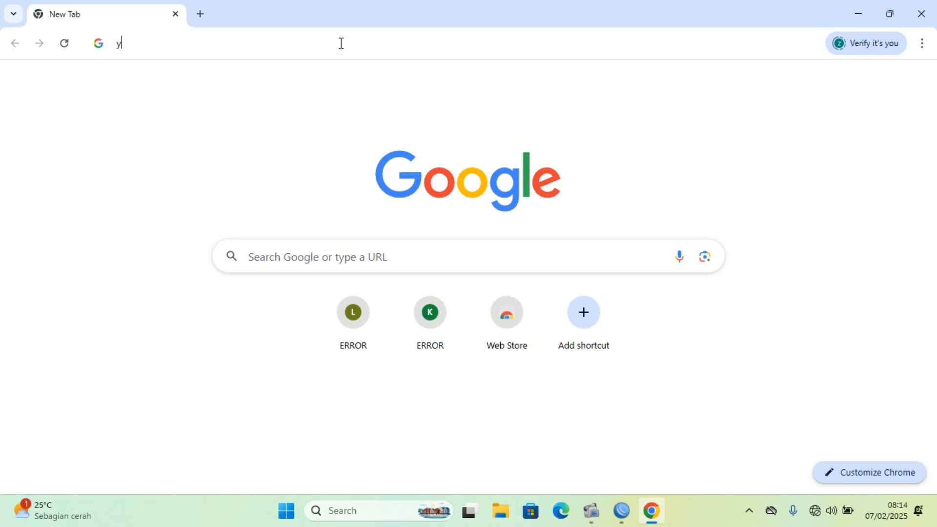
key(BackSpace)
key(BackSpace)
key(BackSpace)
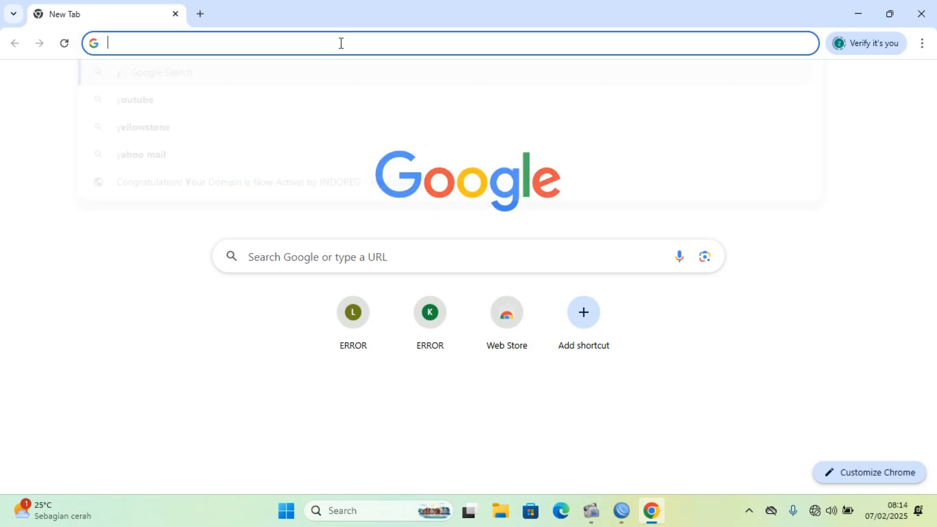
click(921, 14)
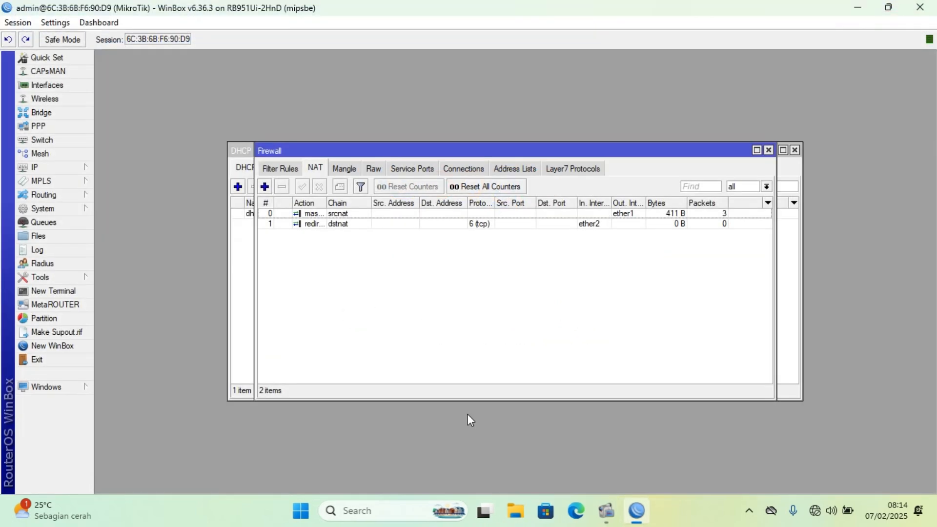
Open the Windows Control Panel and bring up the network adapter settings.
click(367, 512)
text(contr)
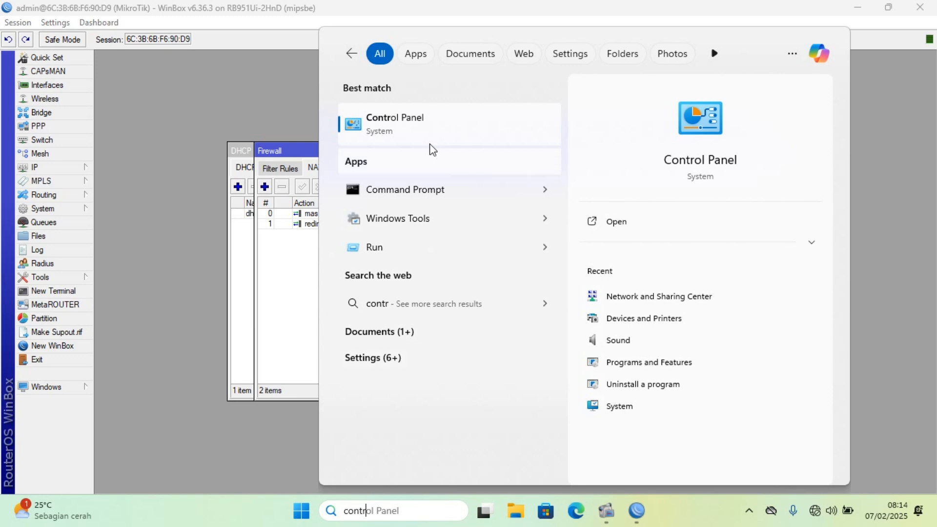
click(426, 119)
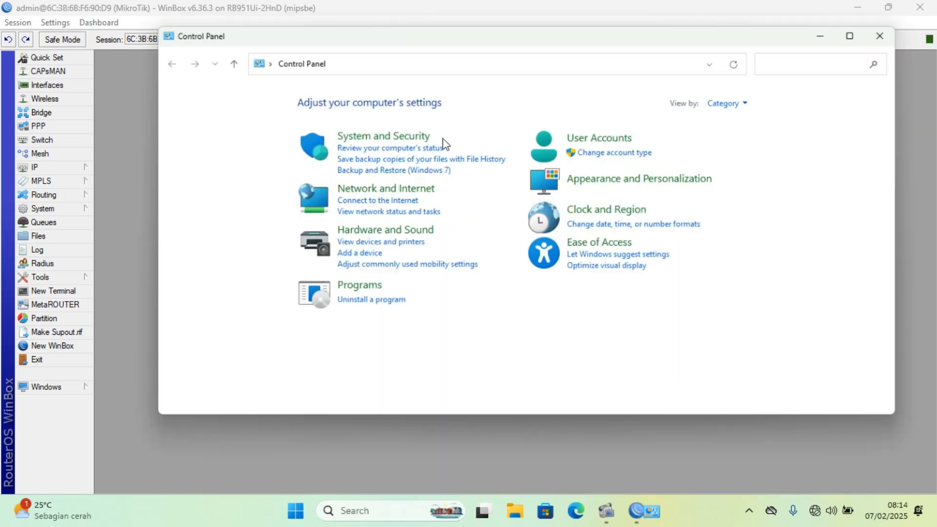
click(412, 188)
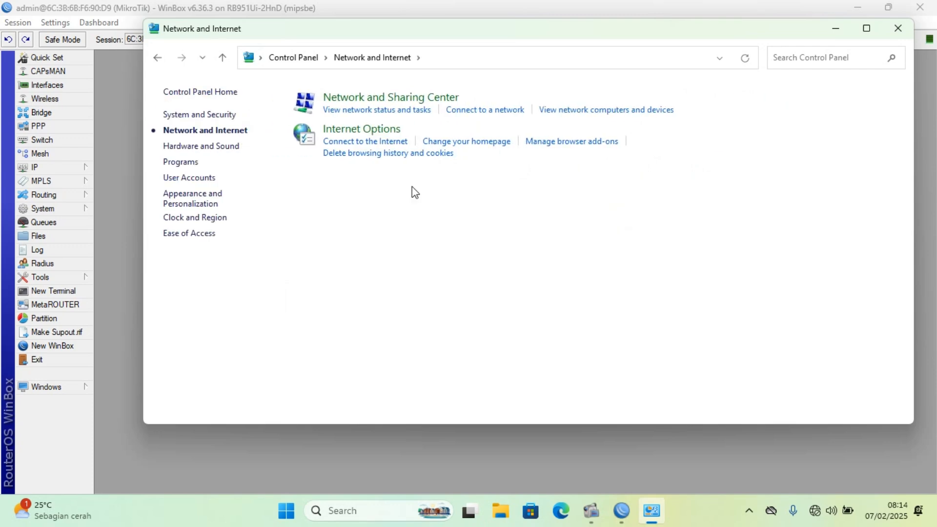
click(404, 109)
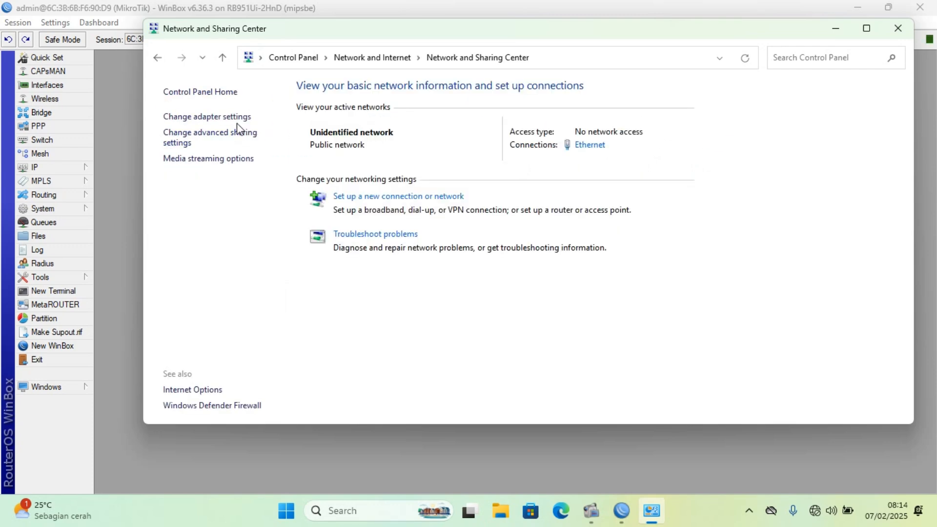
click(237, 119)
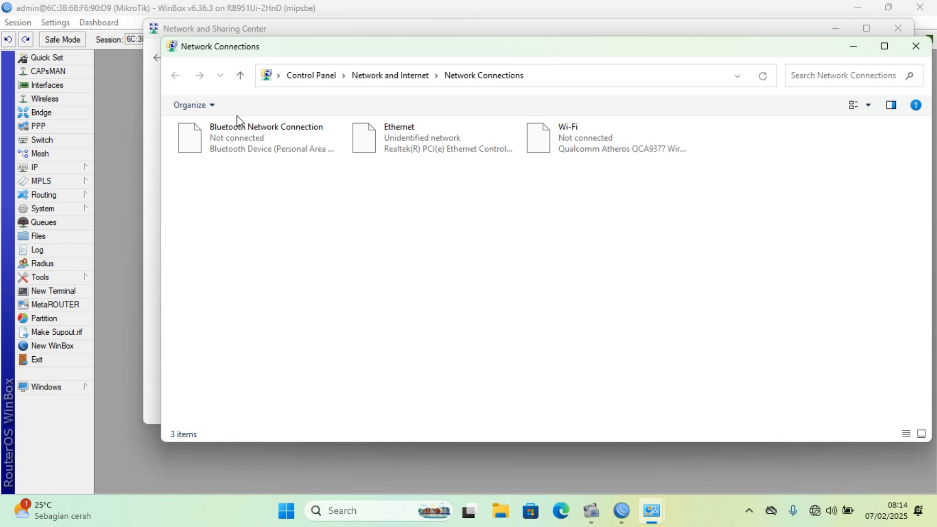
Disable the Ethernet adapter and enable it again to renew its connection.
click(403, 130)
right_click(402, 130)
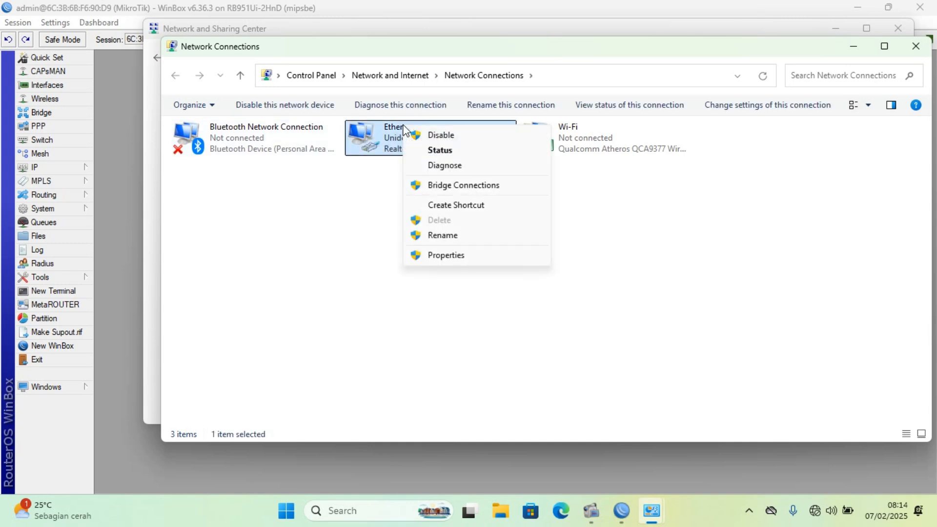
click(428, 133)
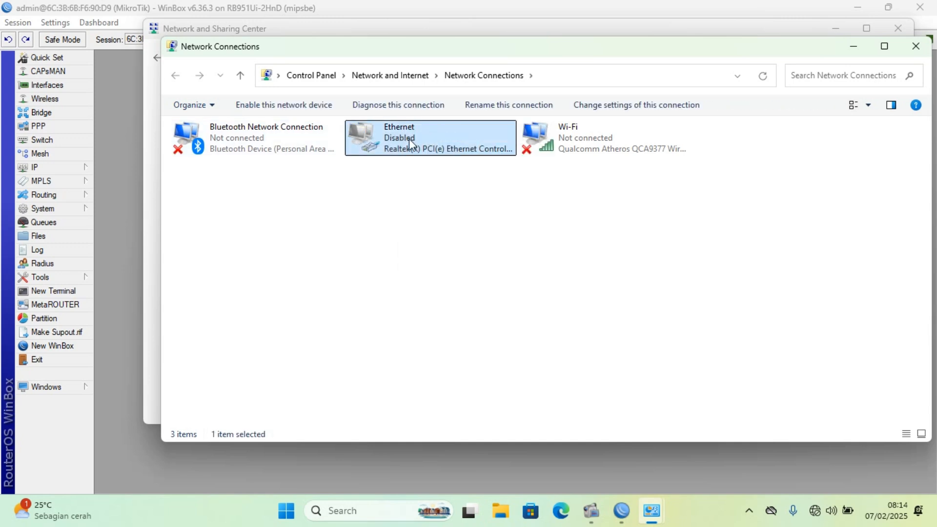
right_click(409, 138)
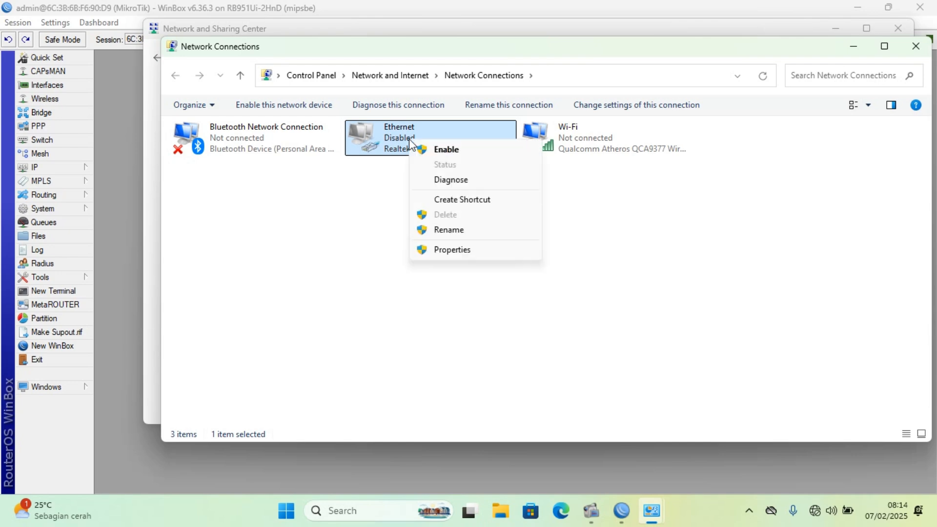
click(455, 150)
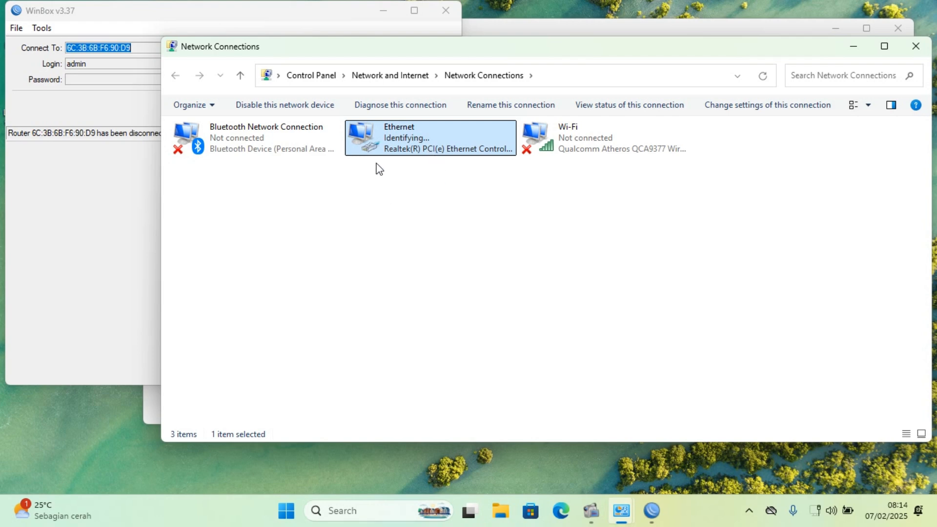
Examine the Ethernet adapter's status and its network connection details, then close both windows.
double_click(429, 148)
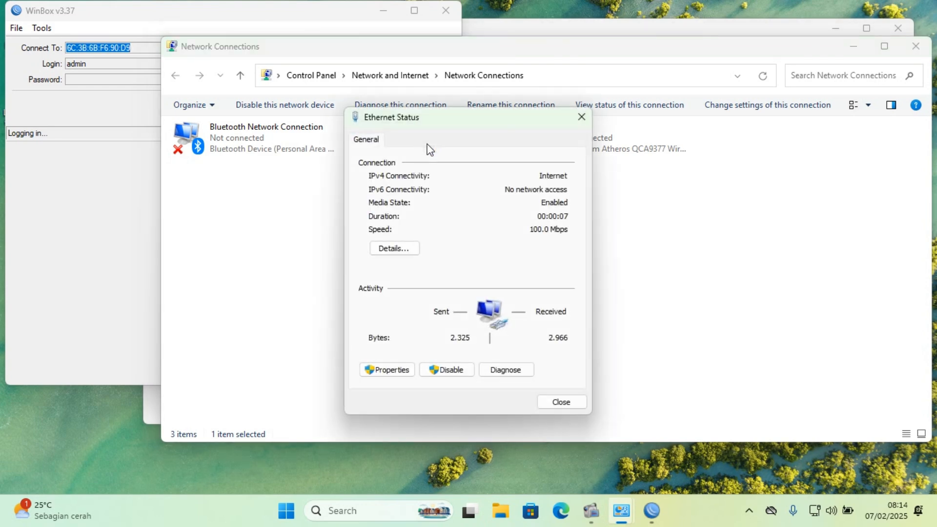
click(395, 250)
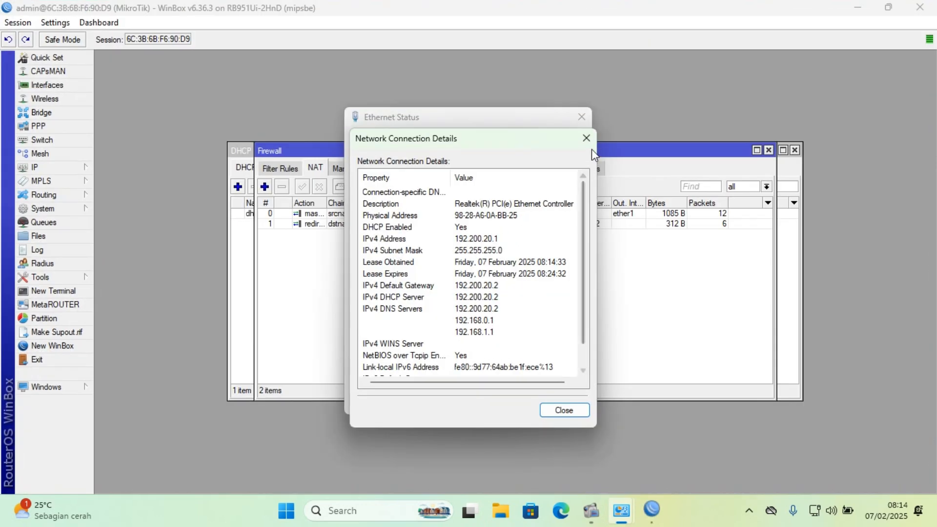
click(590, 142)
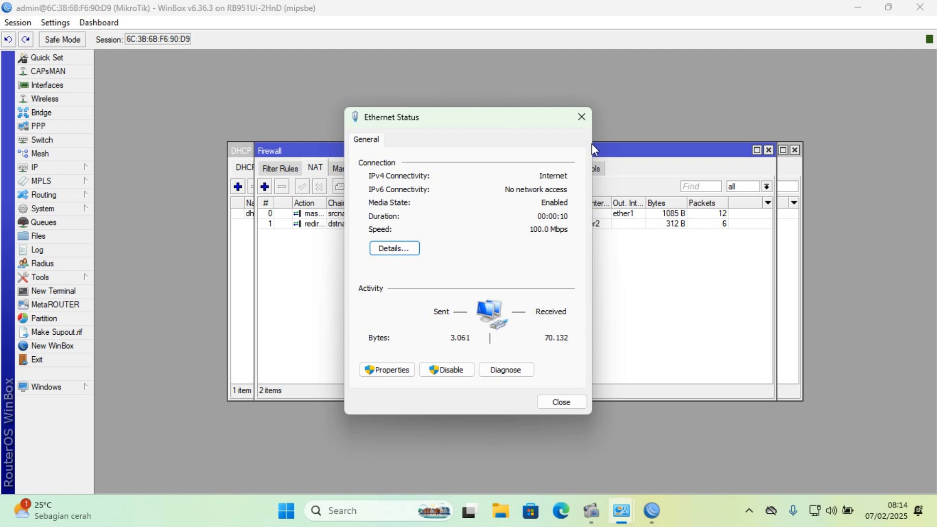
click(582, 118)
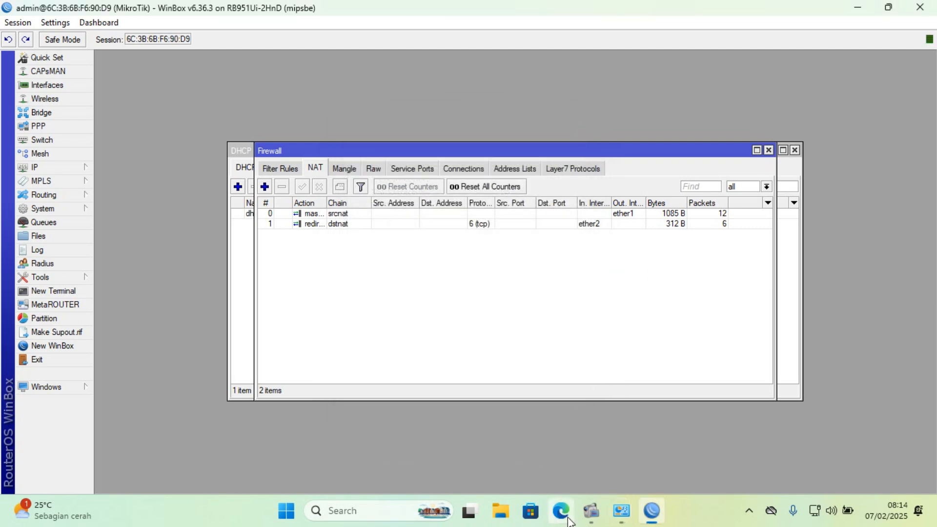
Switch to Google Chrome and load musaka.com.
click(367, 511)
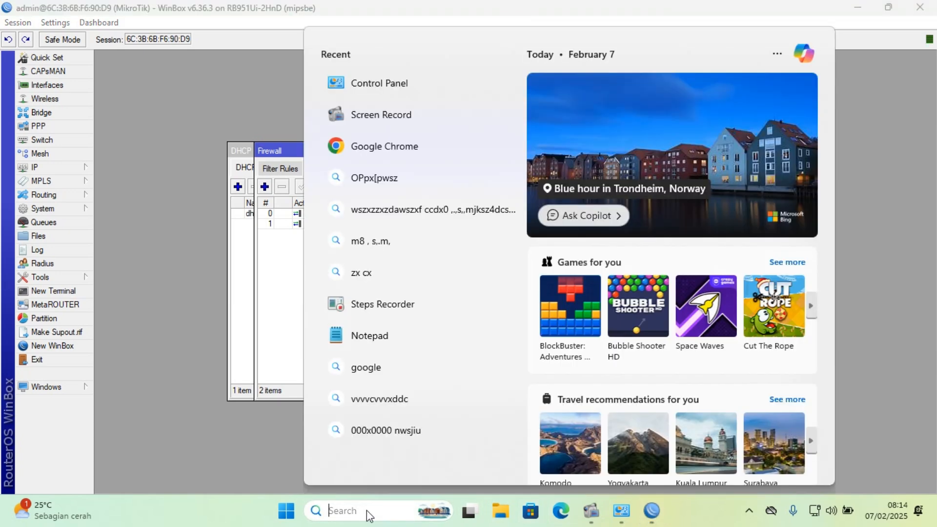
text(cr)
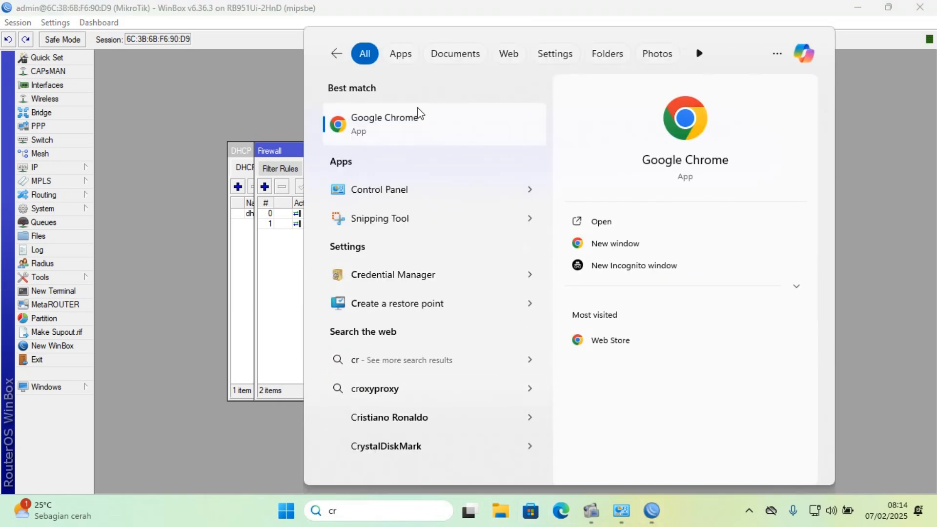
click(415, 125)
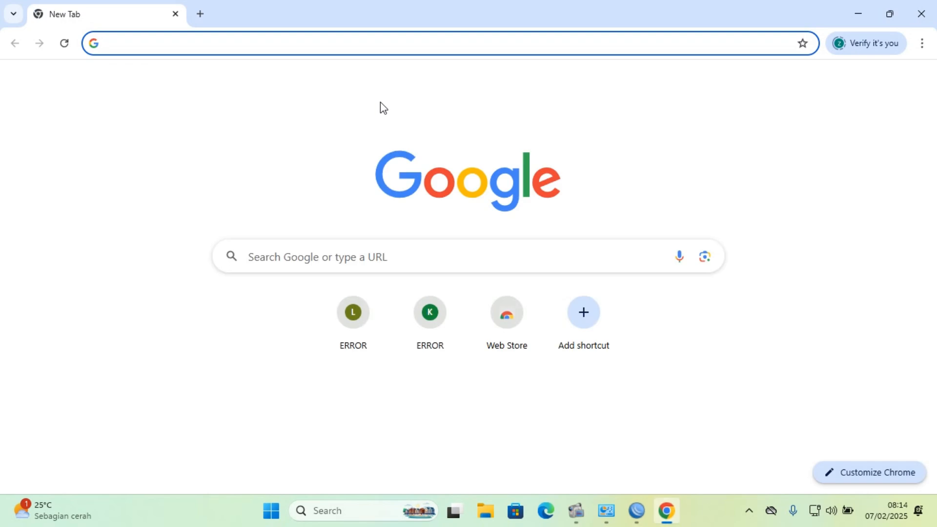
text(m)
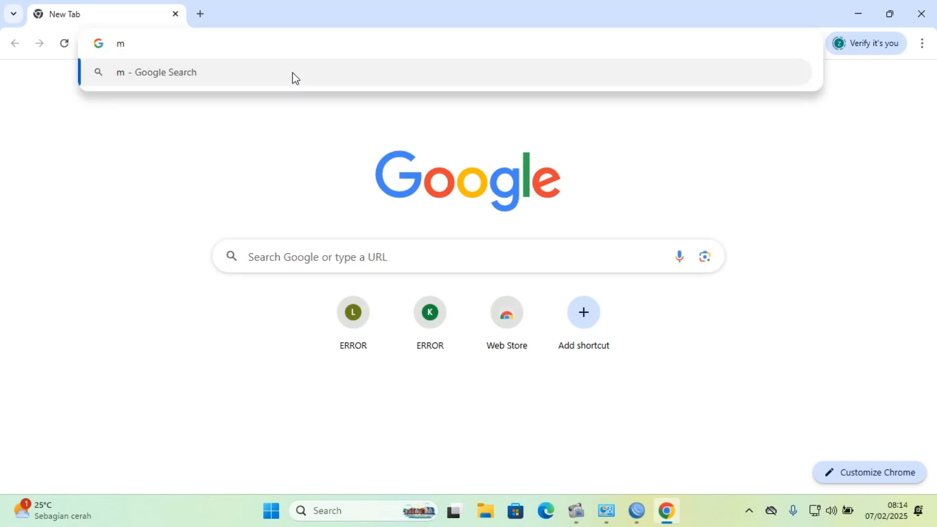
text(usaka.c)
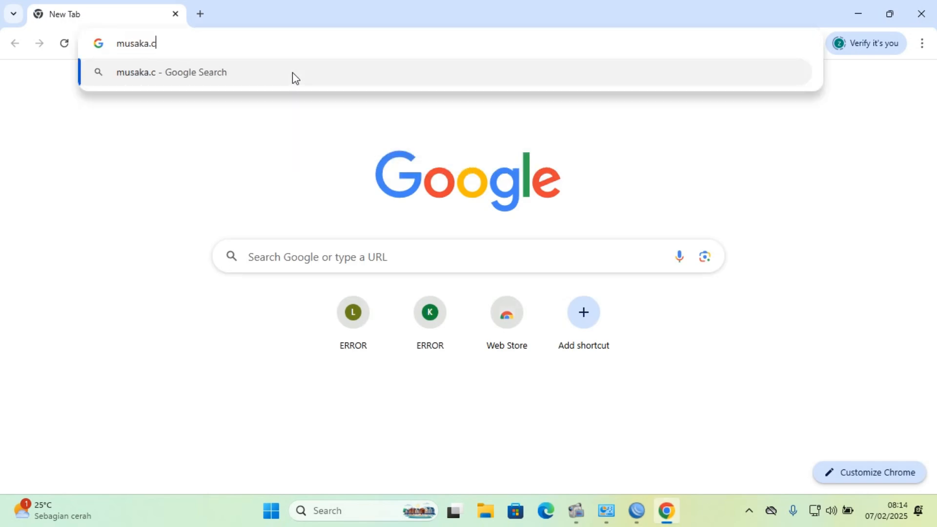
text(om)
key(Return)
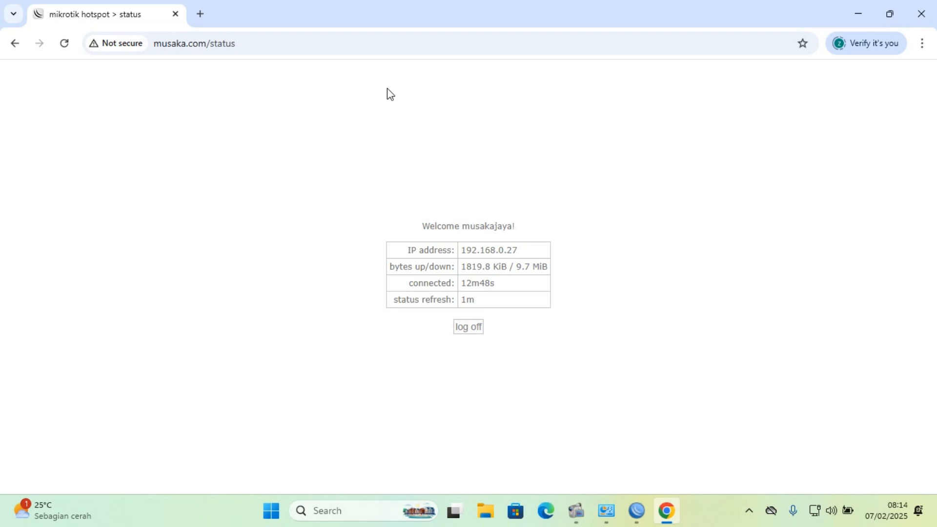
click(201, 14)
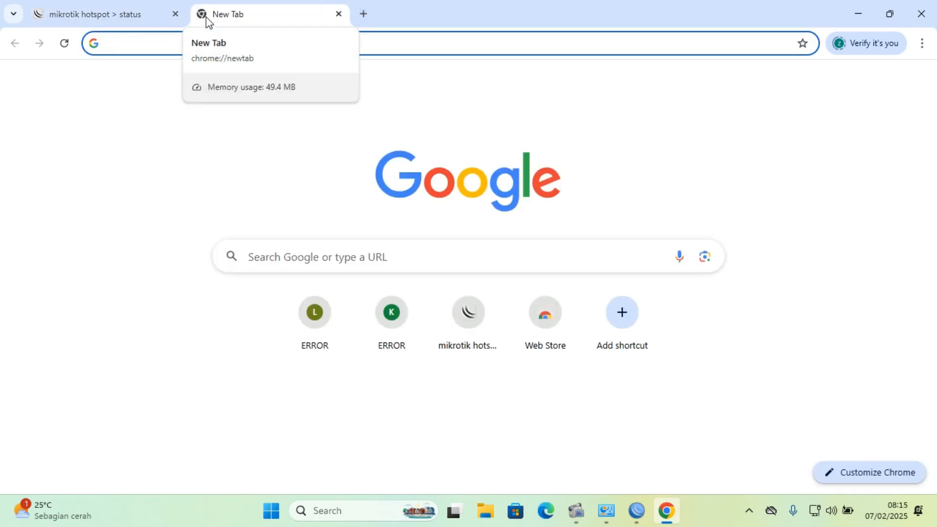
text(www)
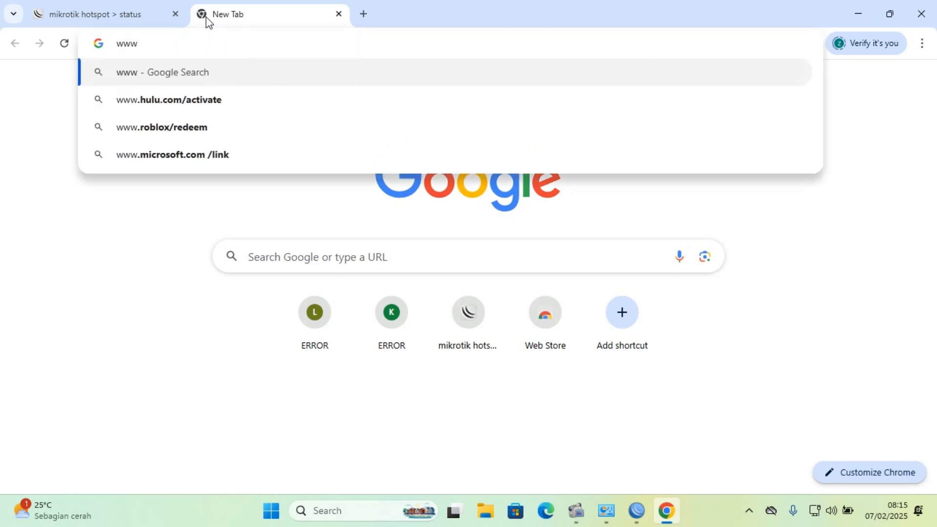
text(.linux.)
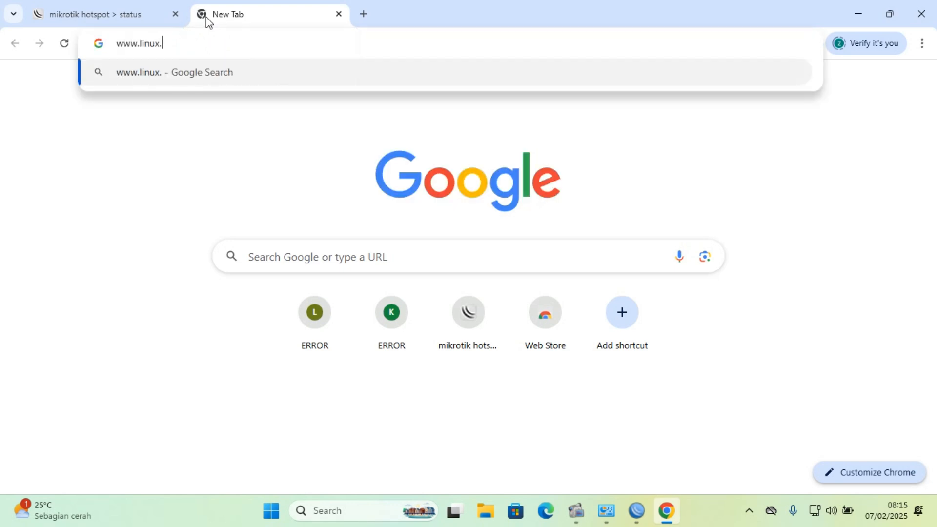
text(org)
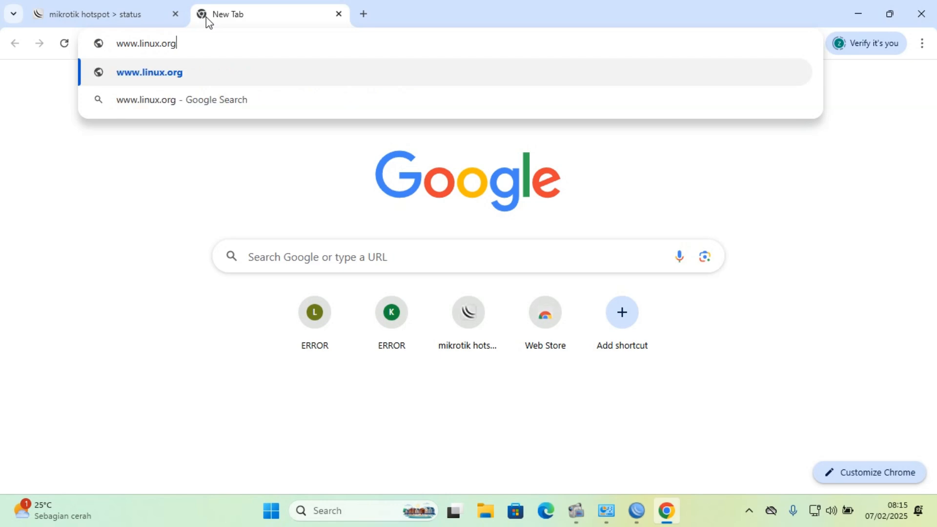
key(Return)
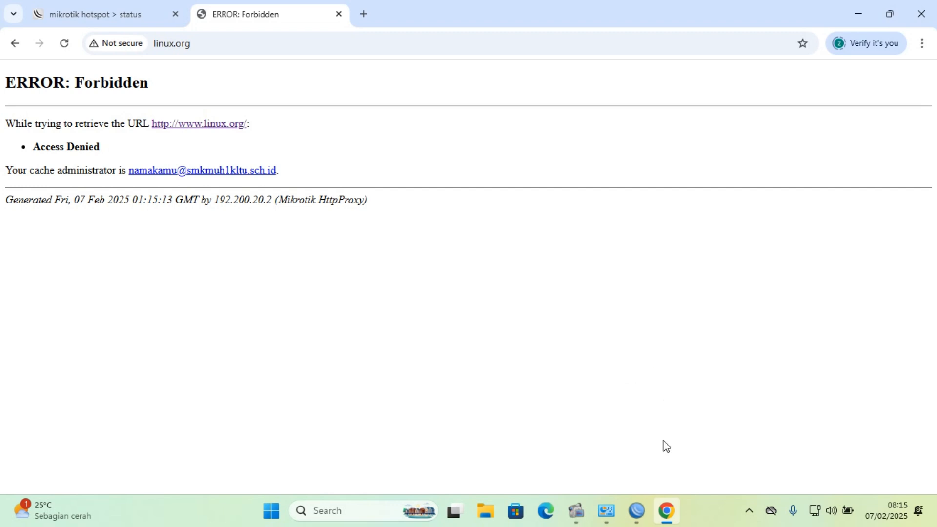
Try to load kompas.com in a new browser tab, and close that tab.
click(363, 14)
text(kompas.com)
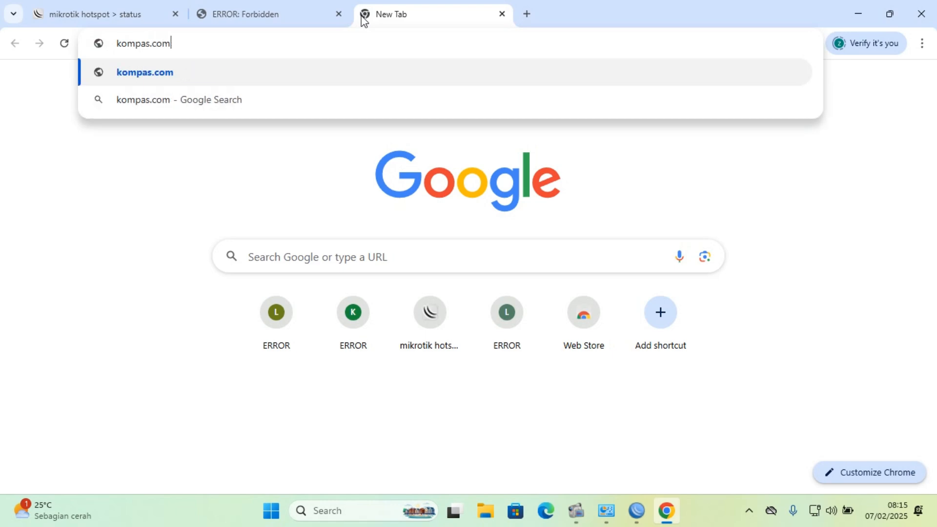
key(Return)
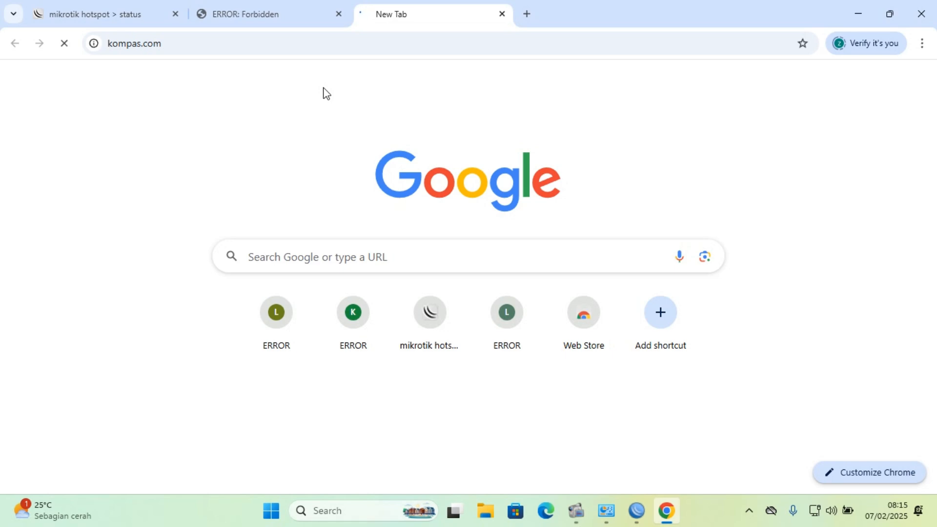
click(502, 14)
Switch to WinBox, apply the IP web proxy settings and open the proxy's access rule list.
click(637, 512)
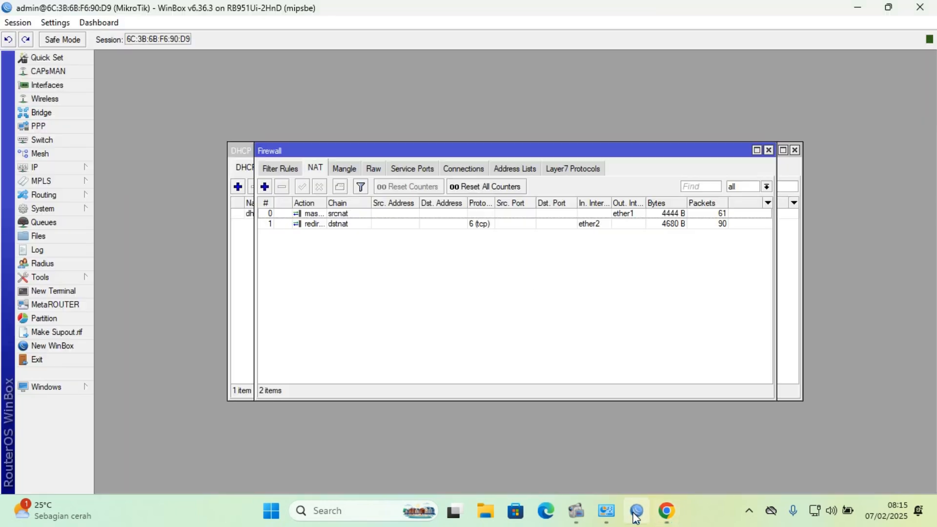
click(73, 168)
click(137, 488)
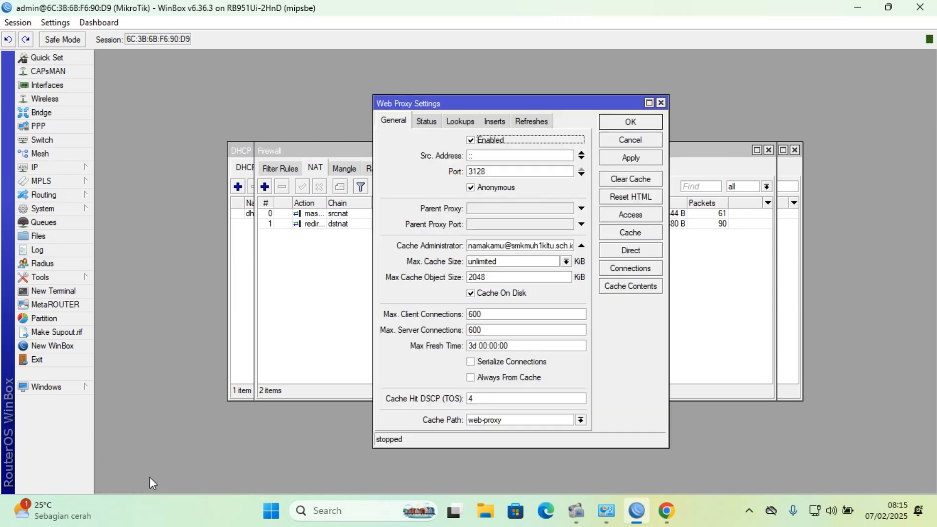
click(629, 154)
click(627, 216)
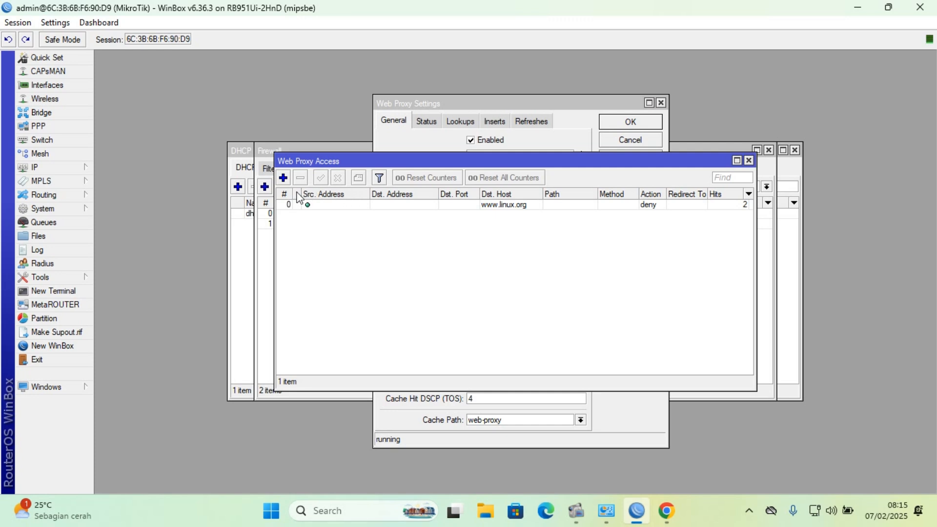
click(281, 178)
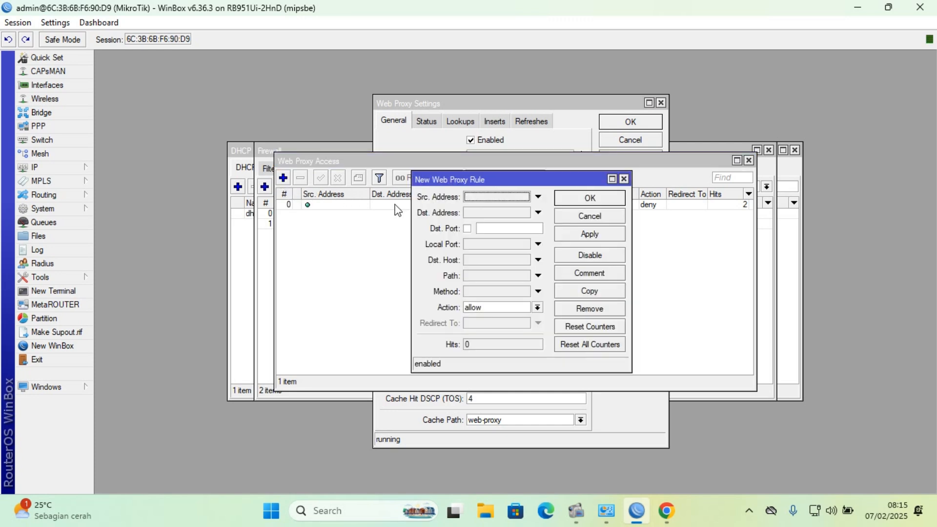
click(483, 260)
text(www.detik.com)
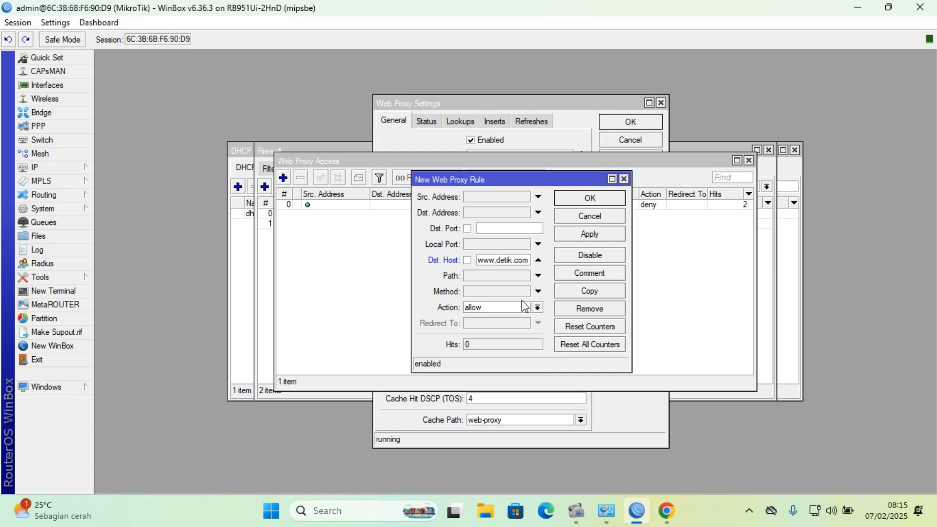
click(537, 307)
click(525, 328)
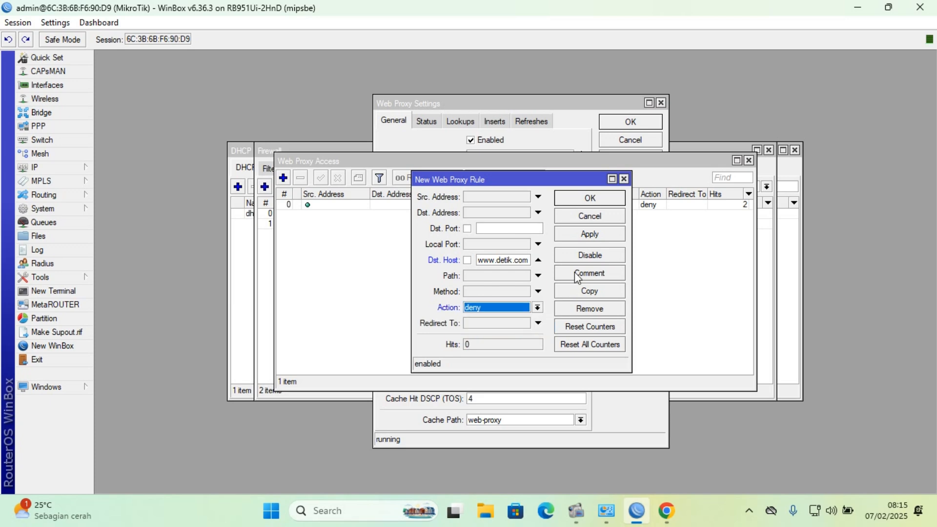
click(593, 230)
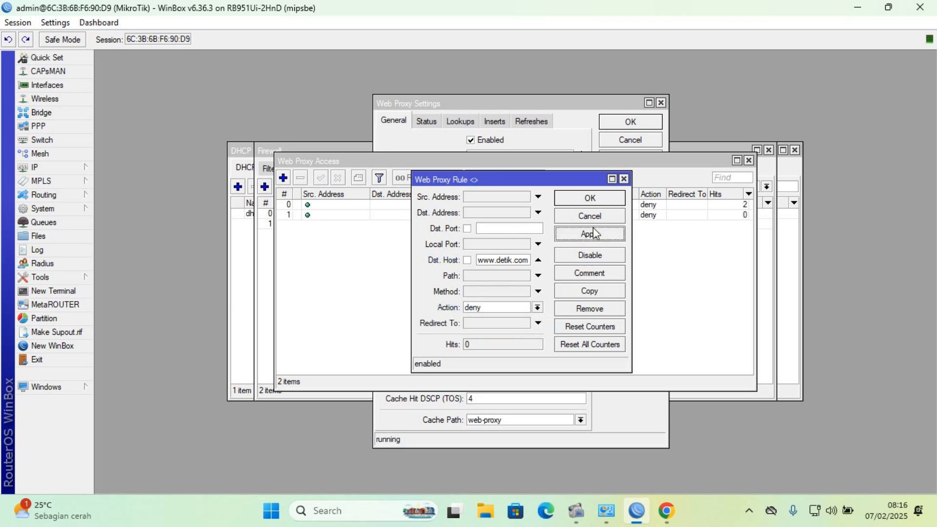
click(588, 200)
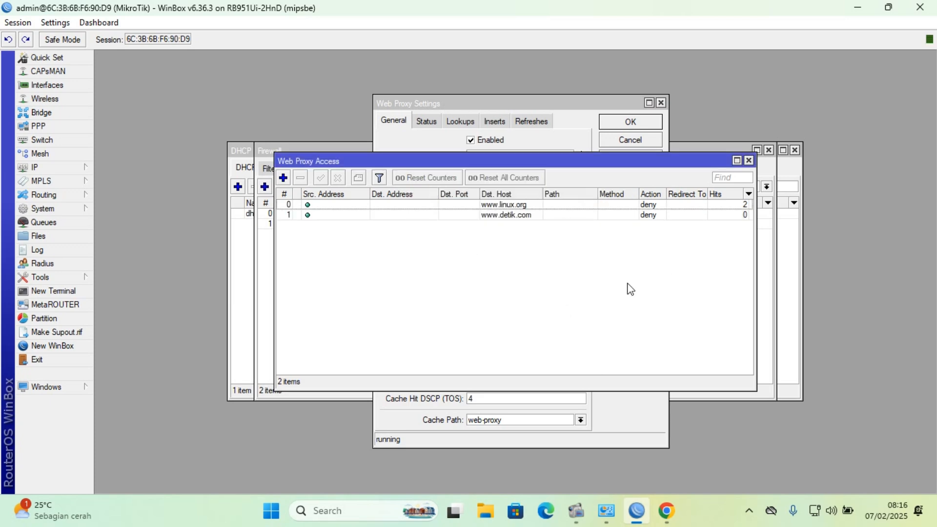
Switch to Google Chrome and try to load detik.com in a new tab.
click(666, 513)
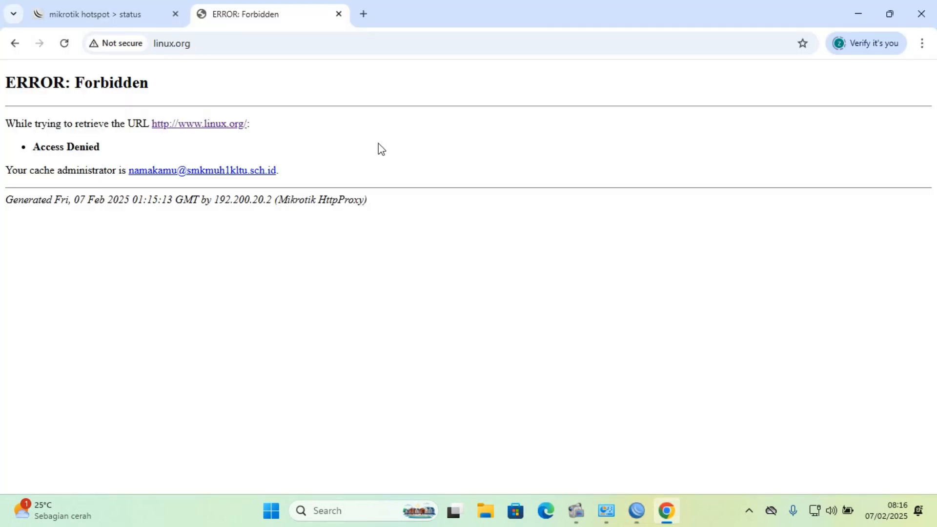
click(372, 7)
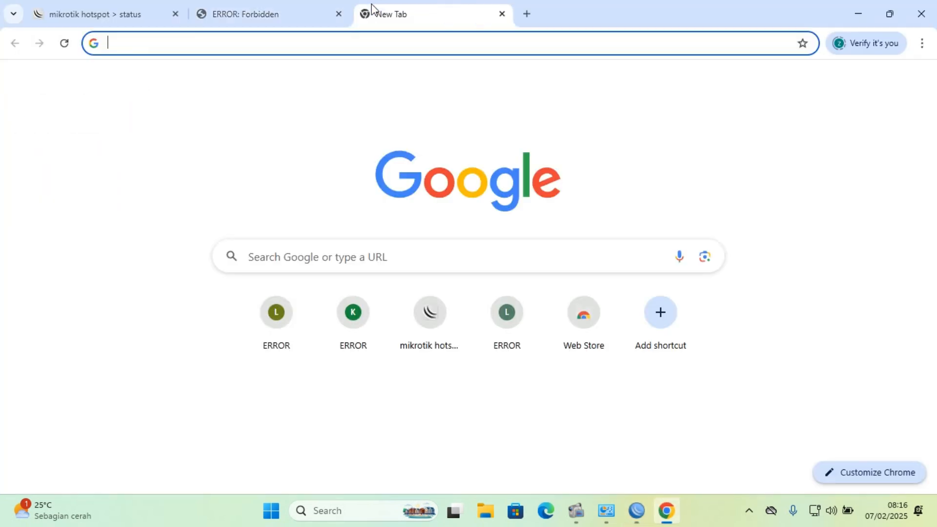
text(detik.com)
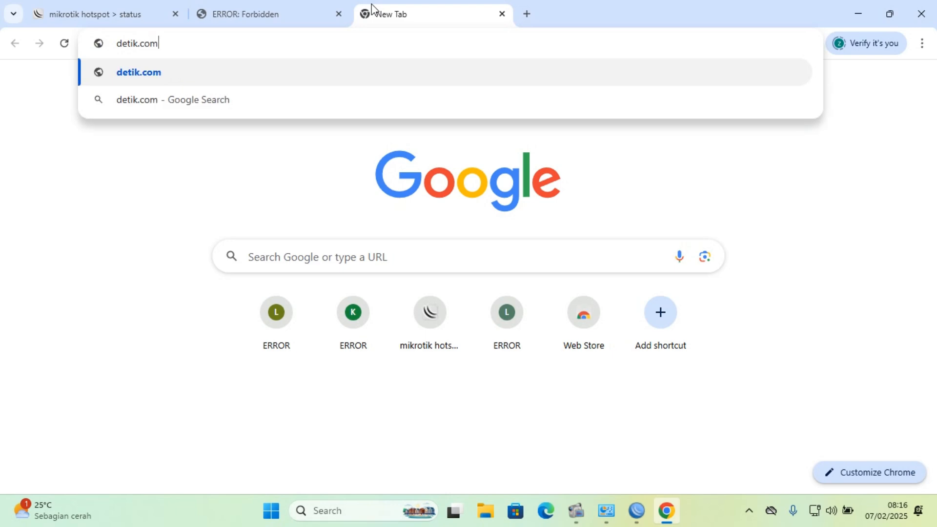
key(Return)
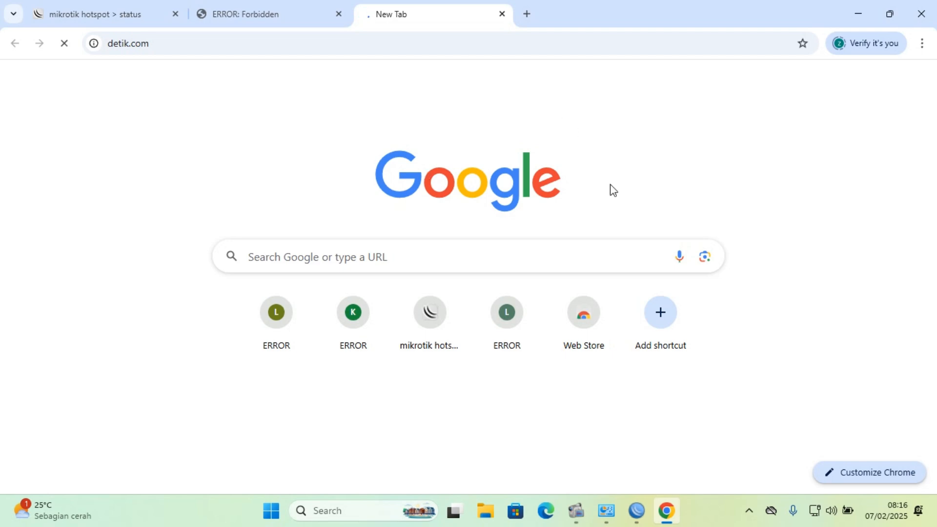
Switch to WinBox to review the web proxy access rules, rearranging the windows, and minimize WinBox.
click(635, 514)
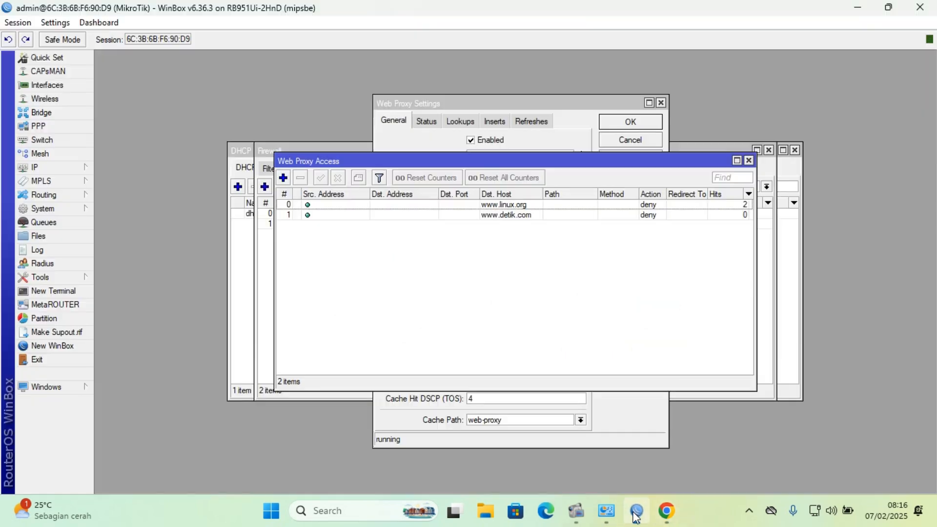
click(888, 9)
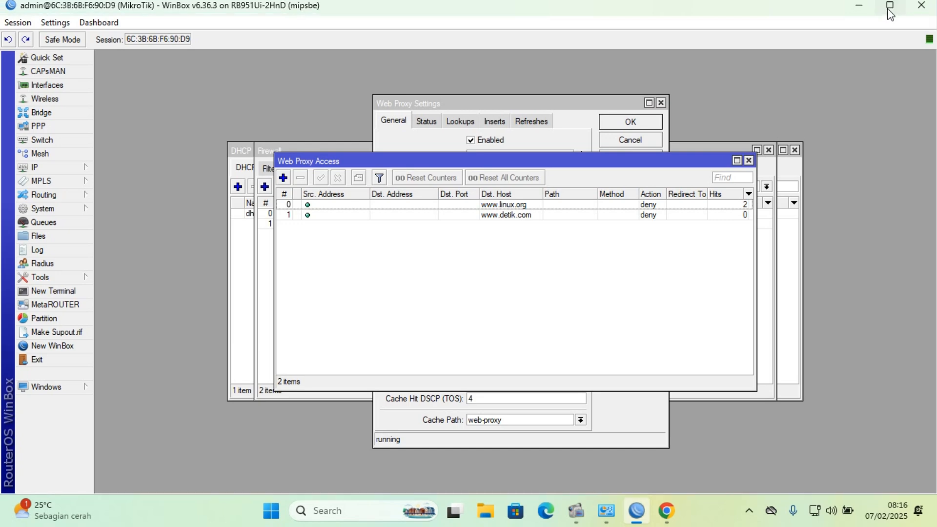
drag(349, 9, 512, 92)
drag(504, 251, 326, 227)
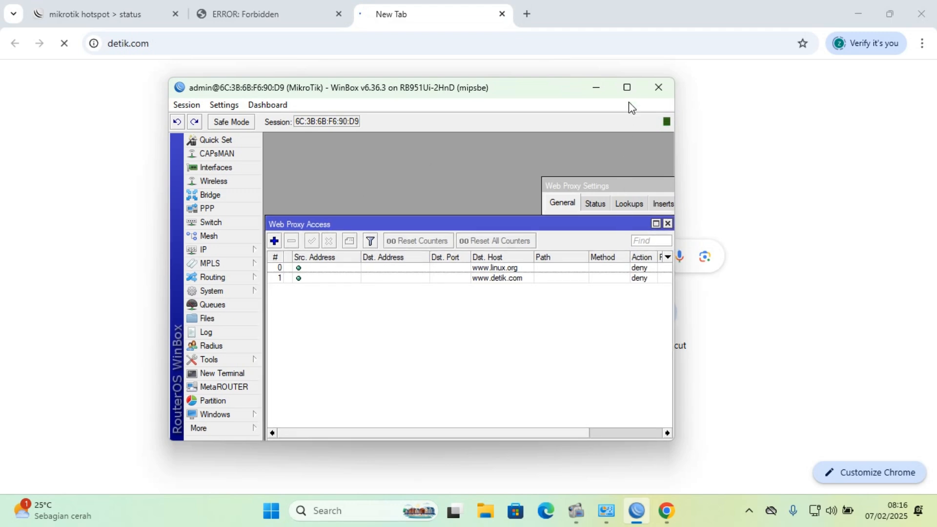
click(628, 89)
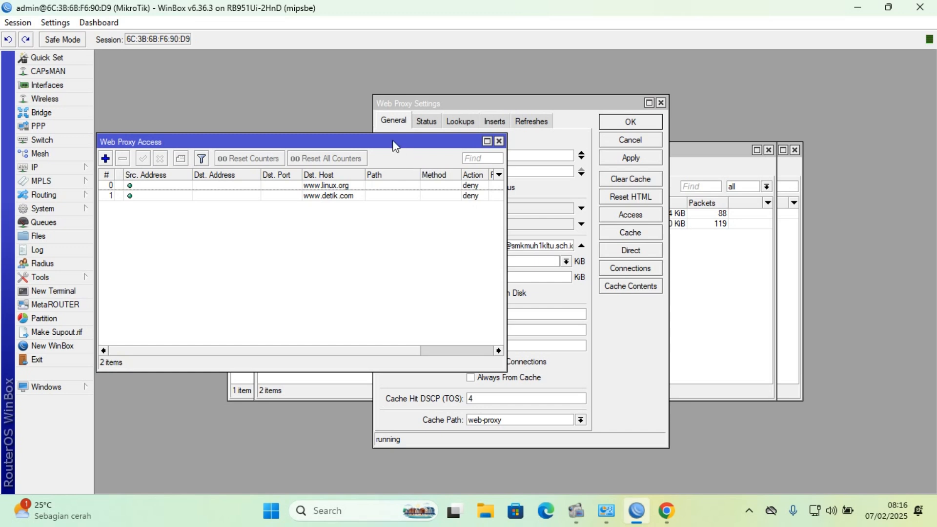
drag(392, 140, 643, 201)
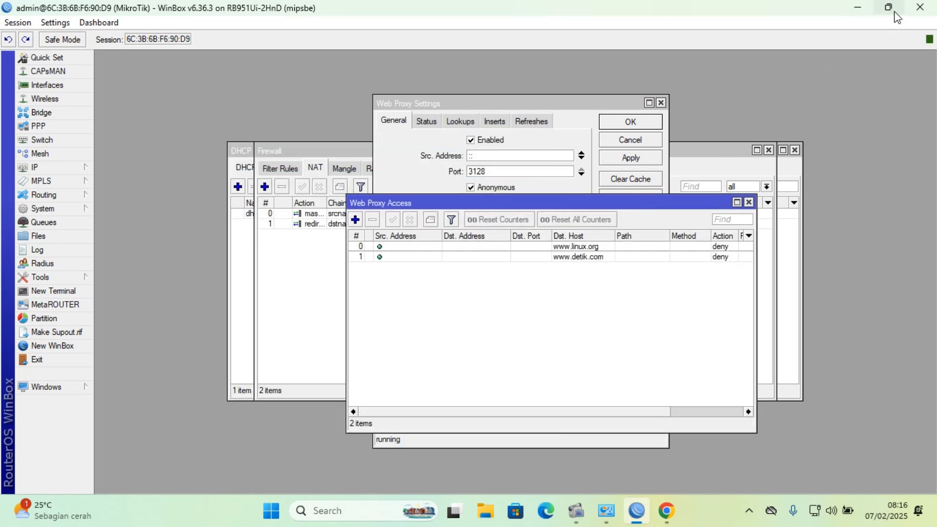
click(857, 8)
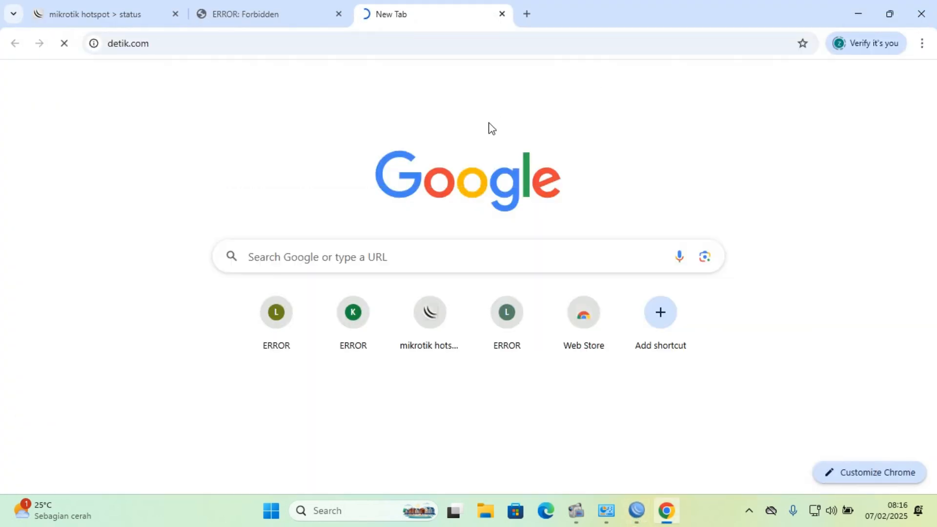
double_click(205, 42)
key(BackSpace)
key(BackSpace)
key(BackSpace)
key(BackSpace)
key(BackSpace)
key(BackSpace)
key(BackSpace)
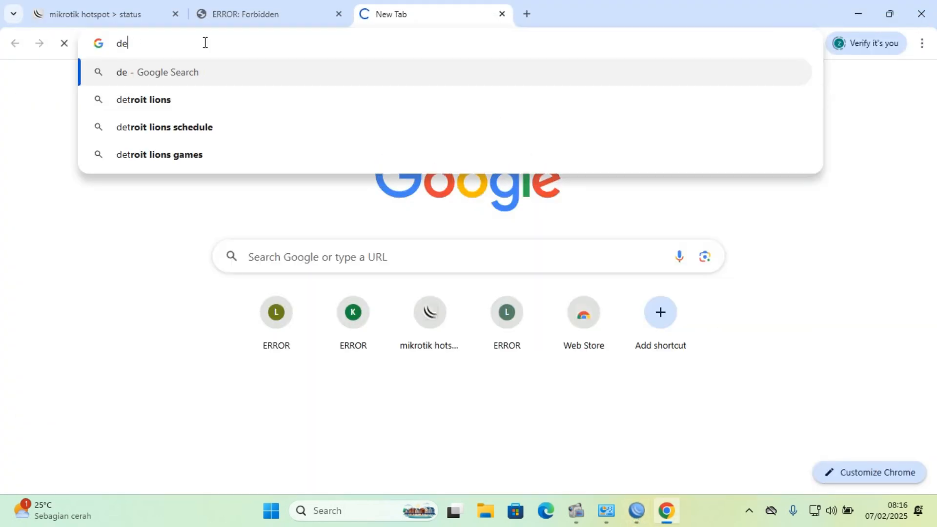
text(www.d)
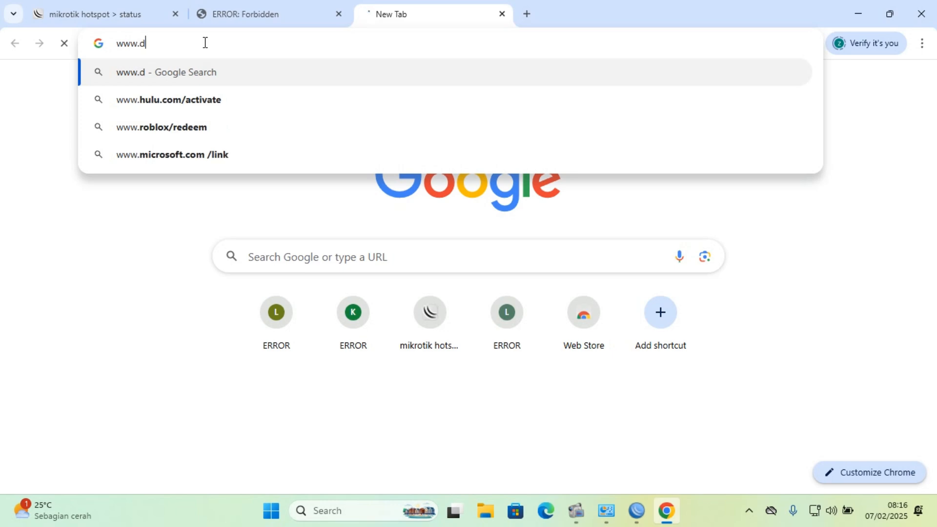
text(etik.com)
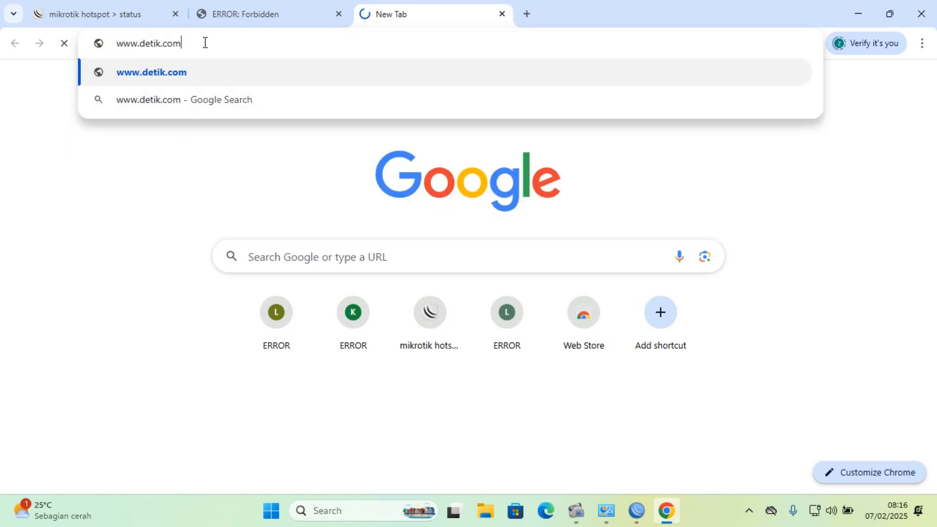
key(Return)
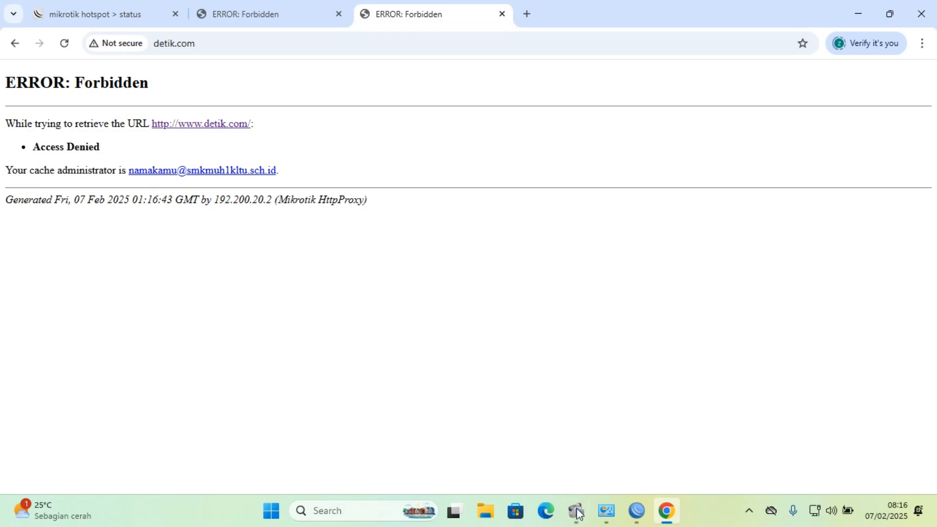
mouse_move(577, 509)
click(517, 457)
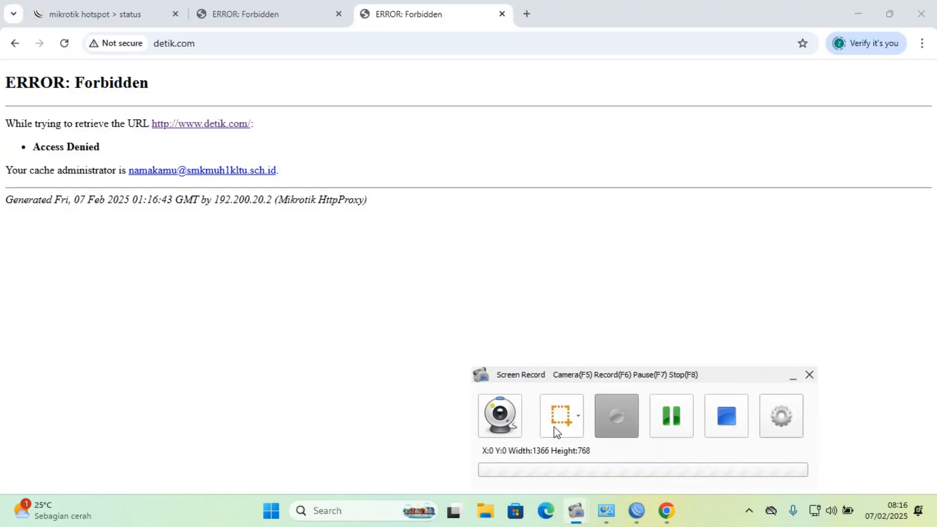